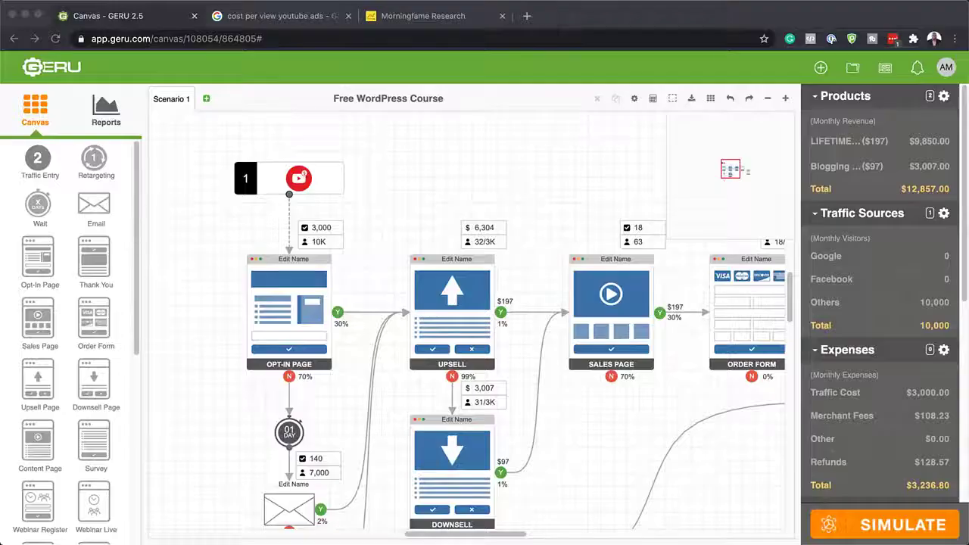
# - Open the New Project dialog over the Free WordPress Course funnel
pyautogui.click(203, 67)
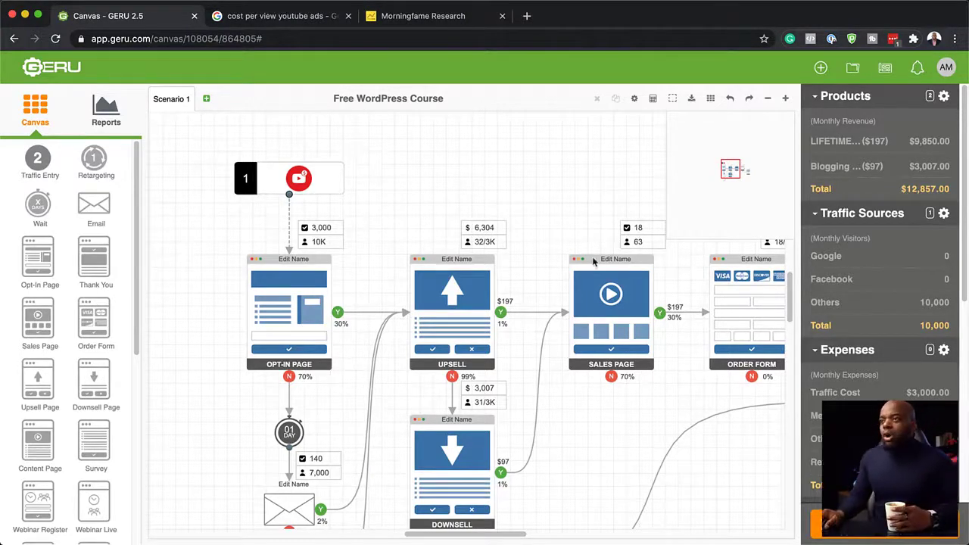
pyautogui.click(820, 68)
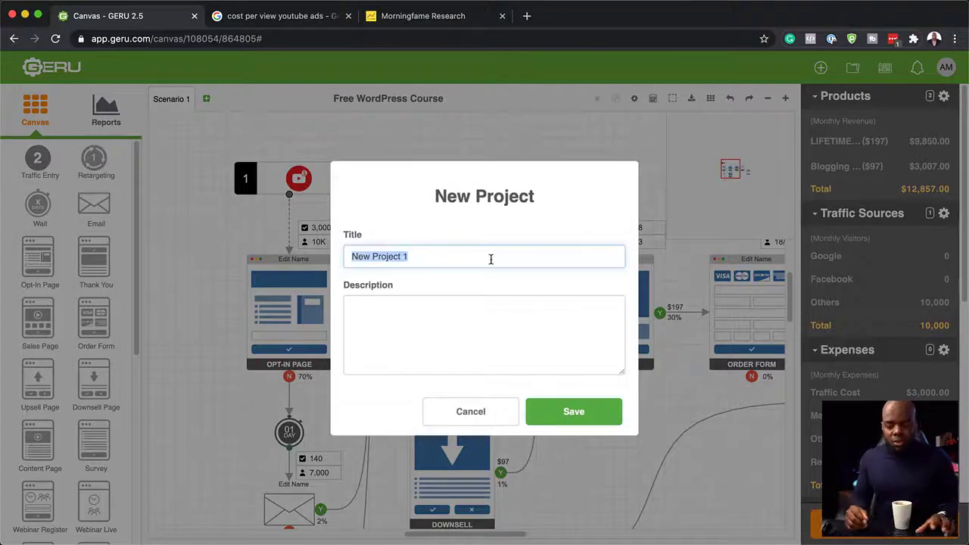
# - Title the new project 'freebie' and save it
pyautogui.write('freebie')
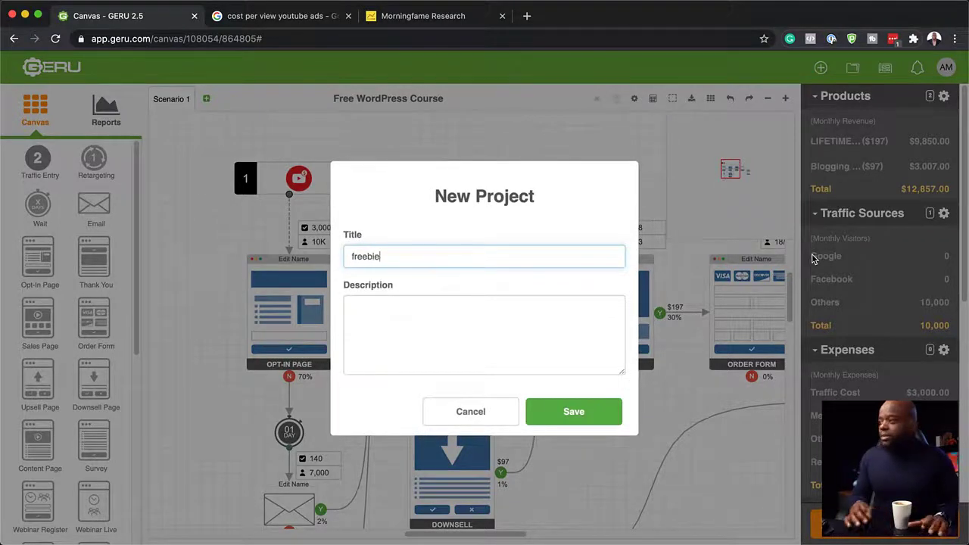
pyautogui.click(574, 412)
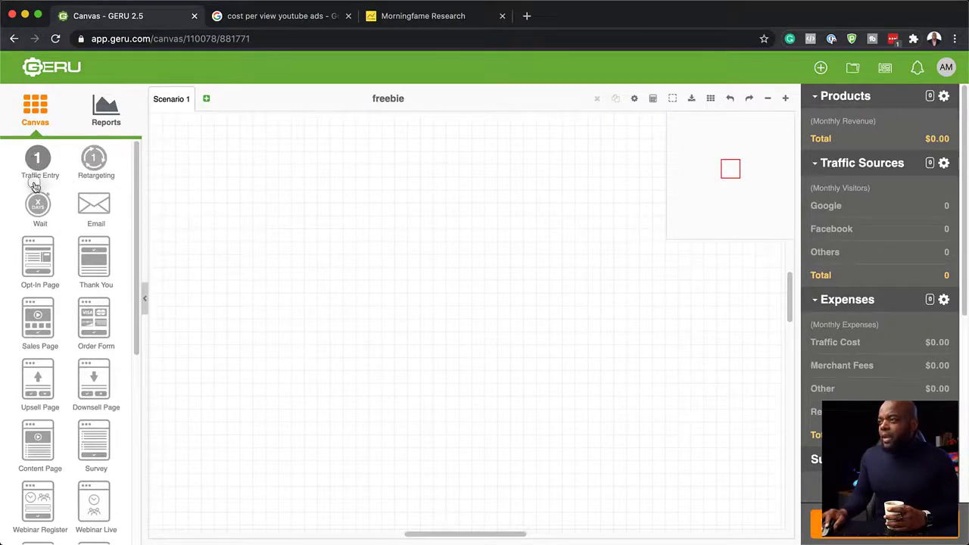
# - Place a traffic entry on the canvas and start a new traffic source named YT
pyautogui.moveTo(34, 185); pyautogui.dragTo(252, 171)
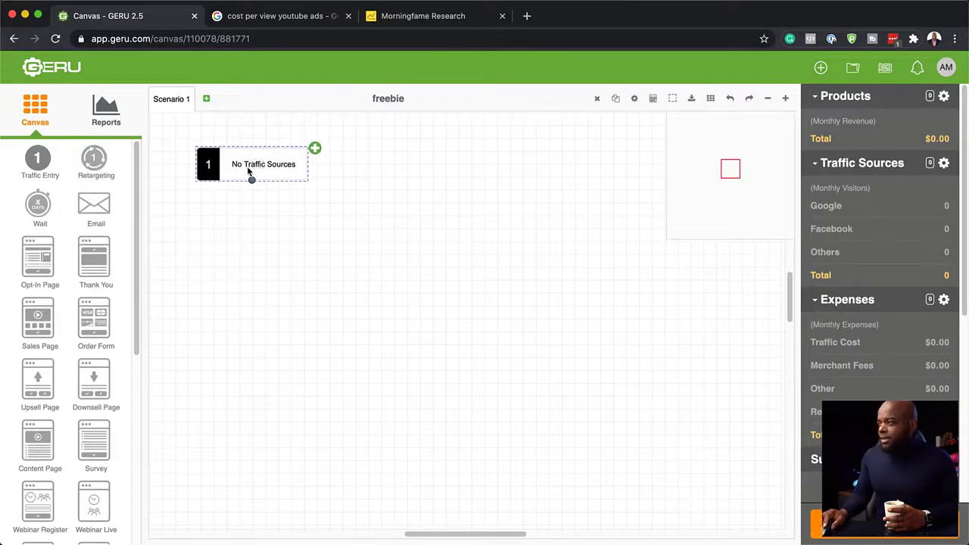
pyautogui.doubleClick(250, 173)
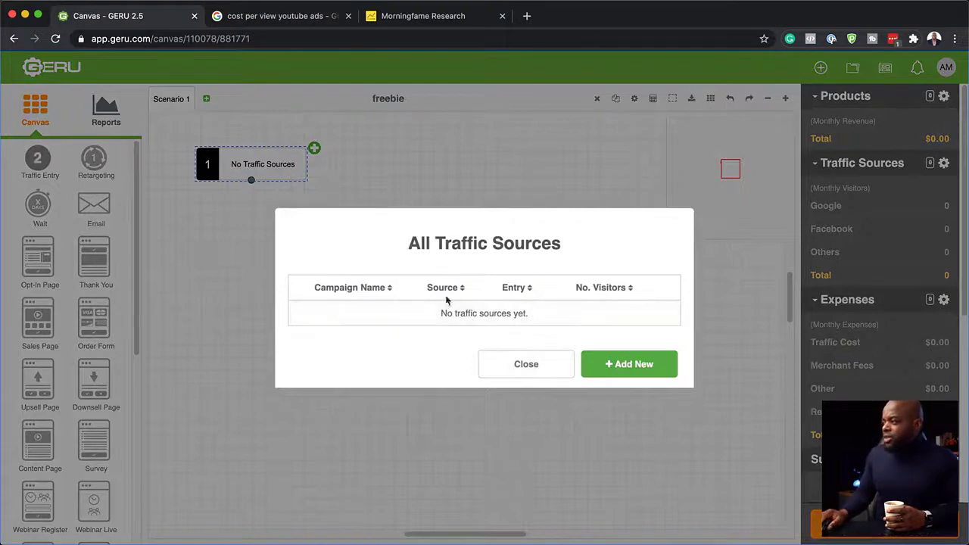
pyautogui.click(629, 371)
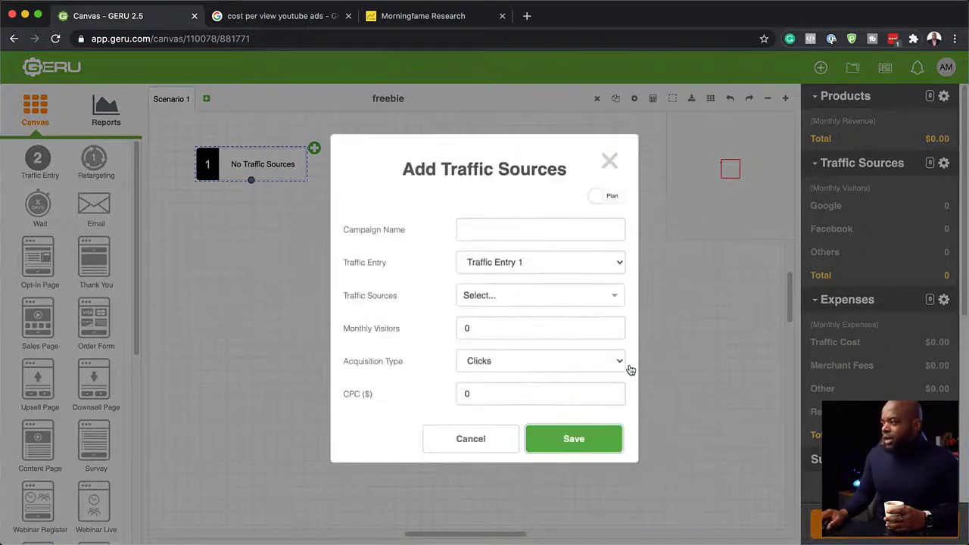
pyautogui.click(468, 231)
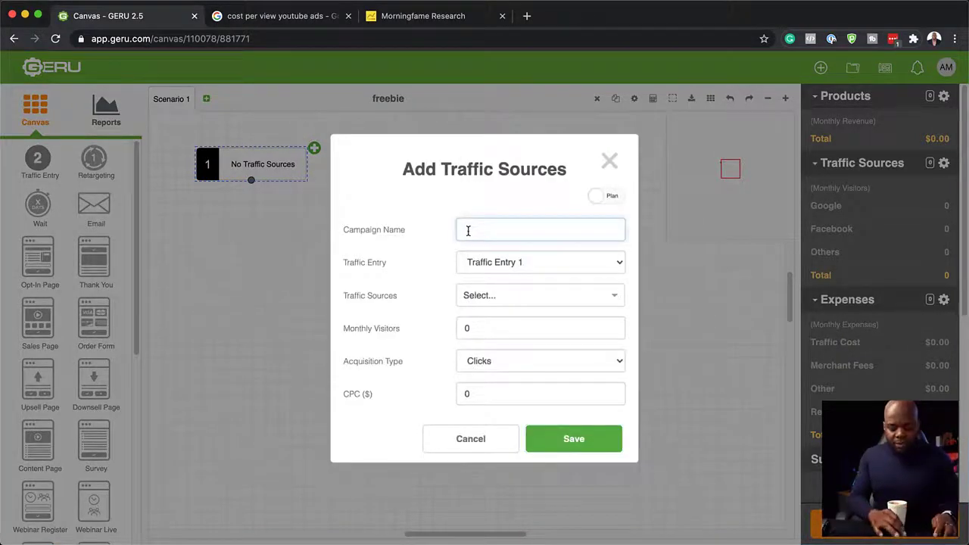
pyautogui.write('T')
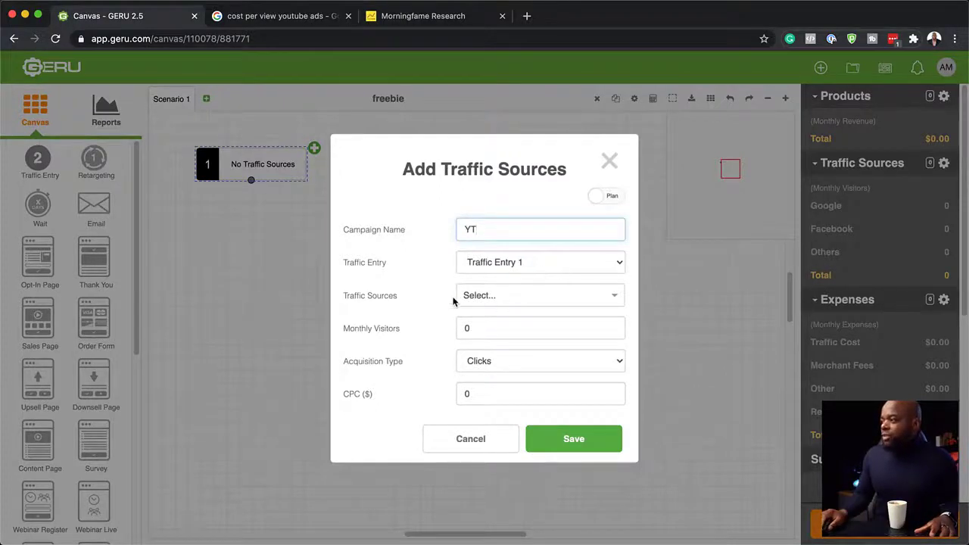
# - Set the source to YouTube Ads with 10000 visitors by Clicks, and look up YouTube cost per view
pyautogui.click(501, 301)
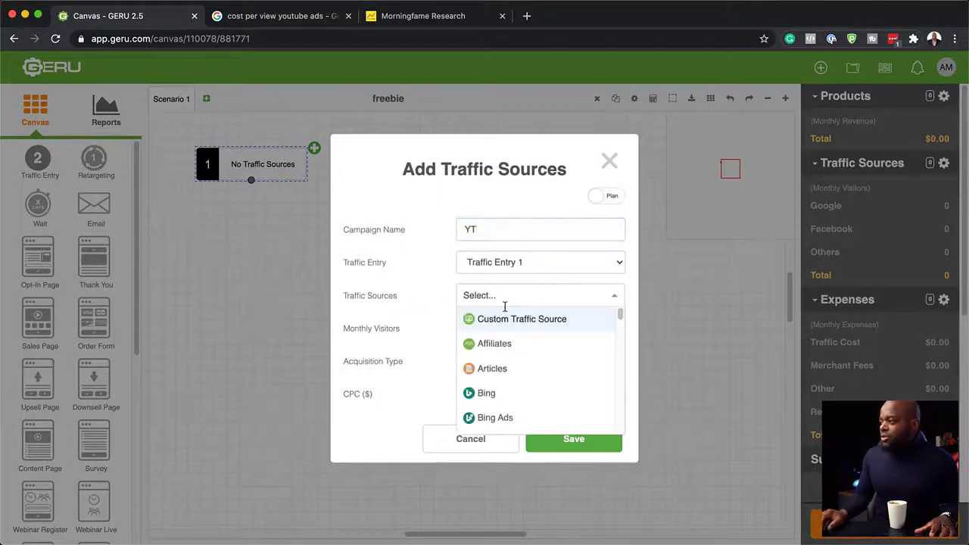
pyautogui.scroll(-3, 537, 380)
pyautogui.scroll(-1, 538, 380)
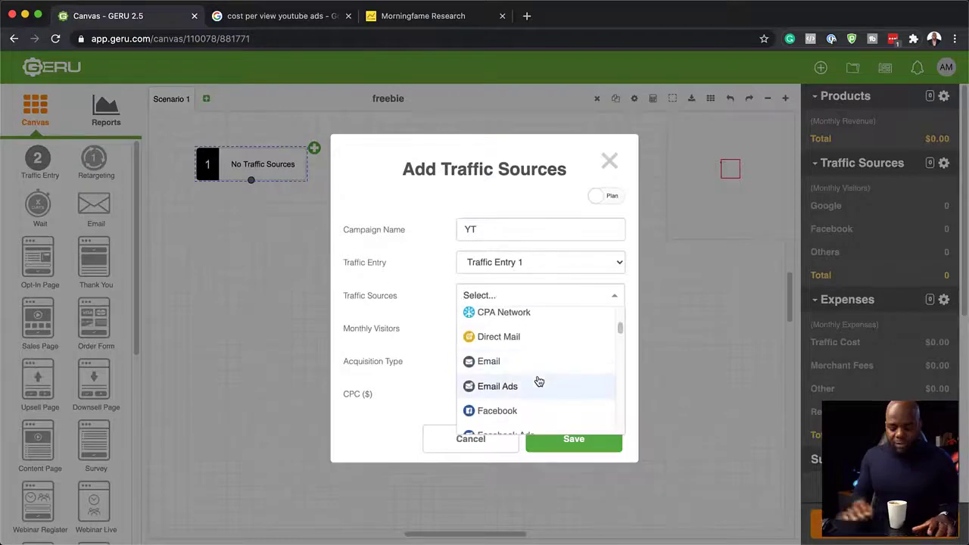
pyautogui.write('you')
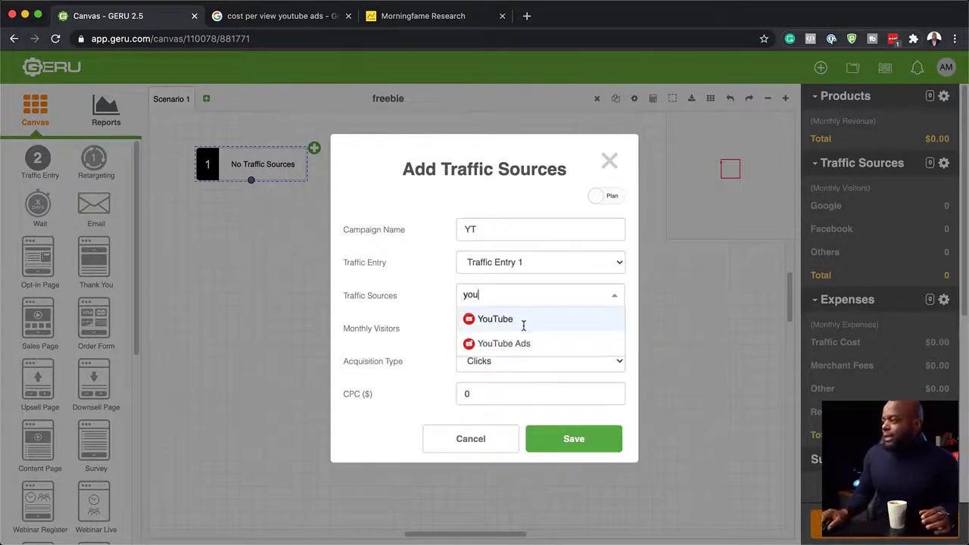
pyautogui.click(521, 344)
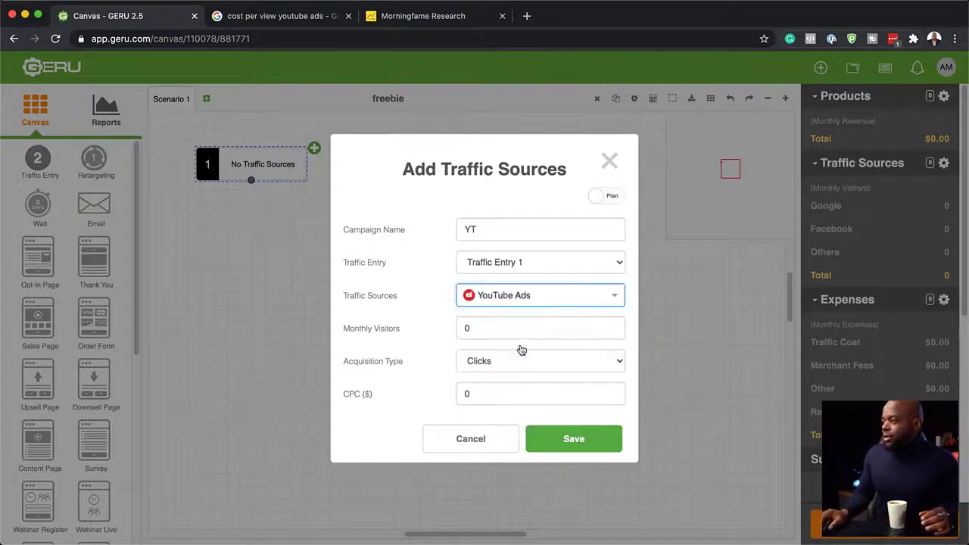
pyautogui.click(463, 328)
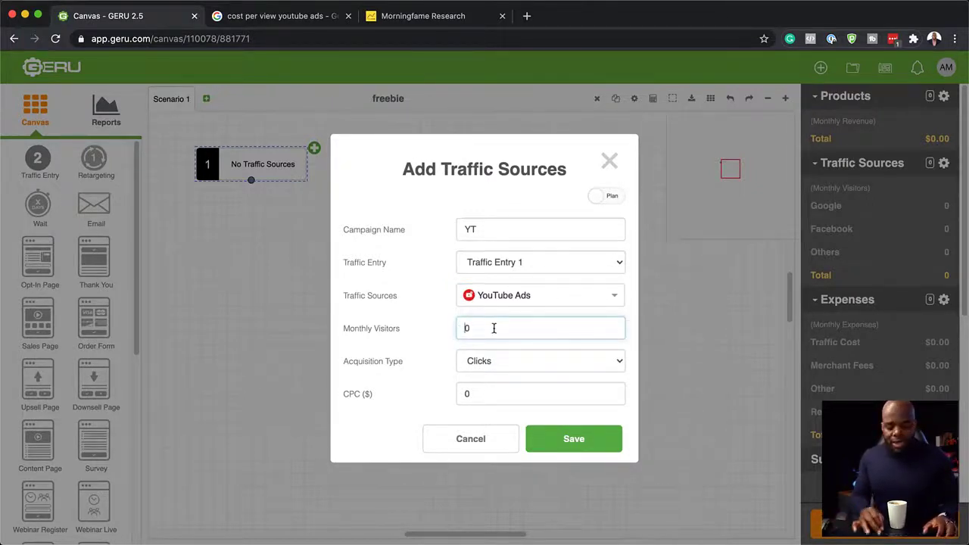
pyautogui.write('10000')
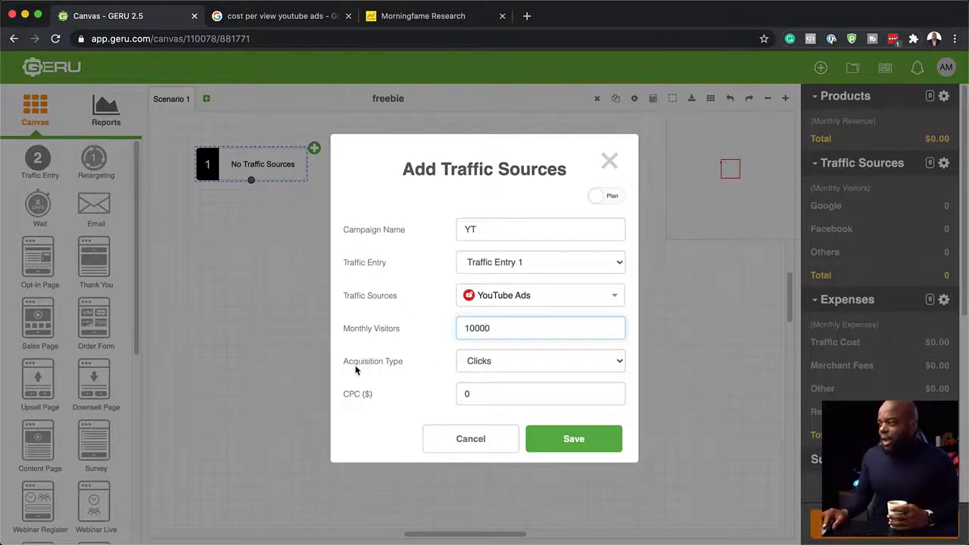
pyautogui.click(525, 362)
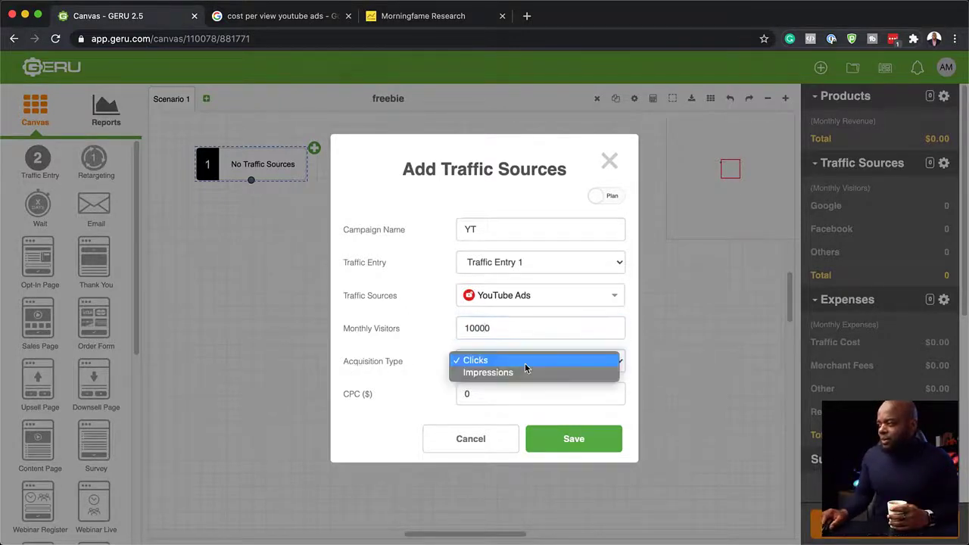
pyautogui.click(416, 371)
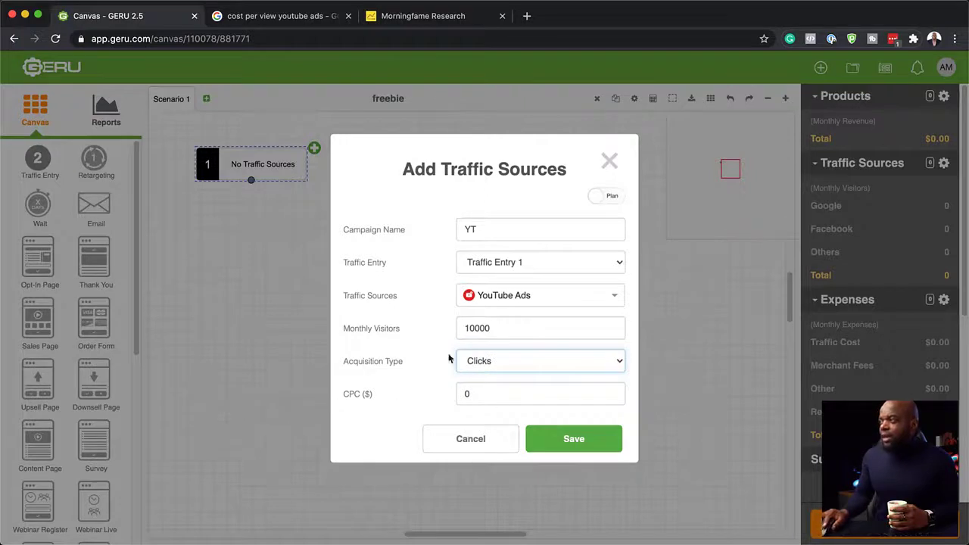
pyautogui.click(285, 21)
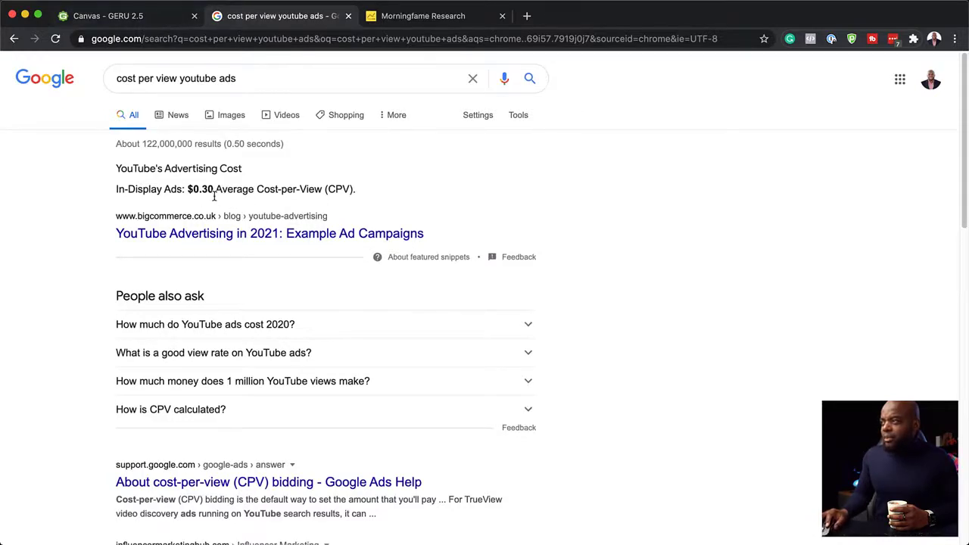
pyautogui.click(144, 22)
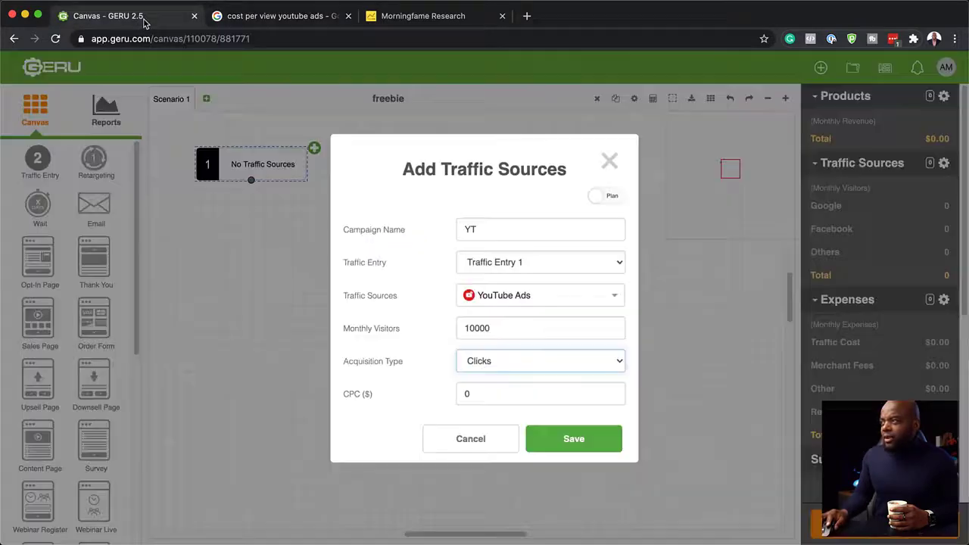
pyautogui.click(459, 394)
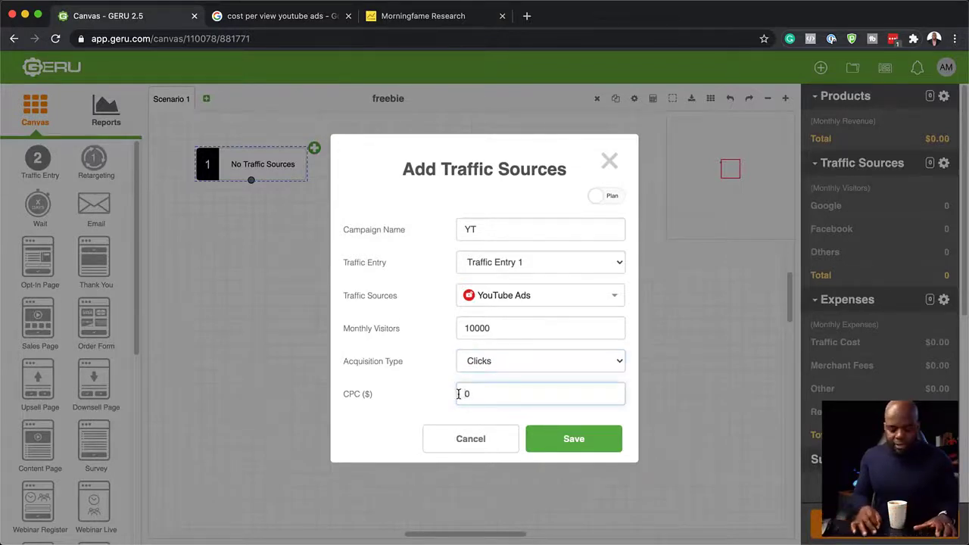
pyautogui.write('0.3')
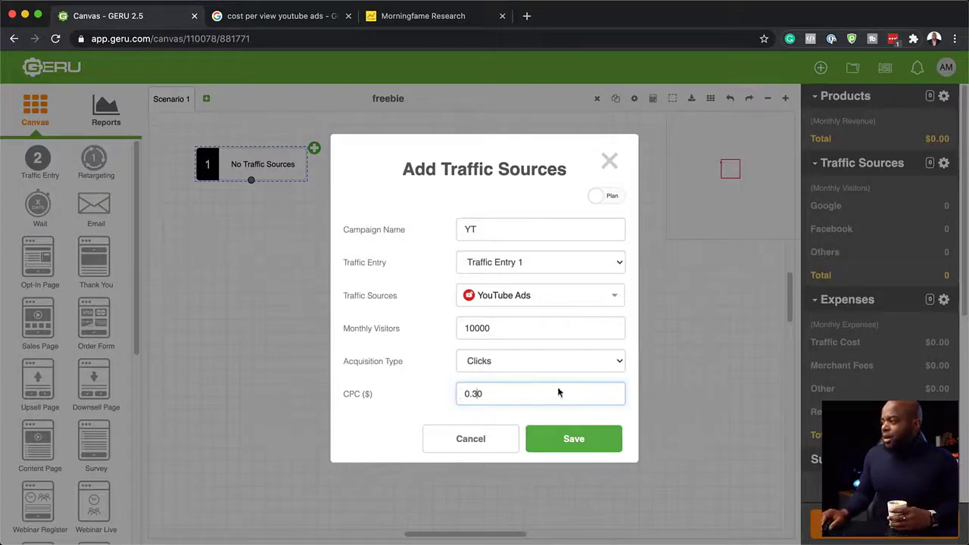
pyautogui.click(574, 440)
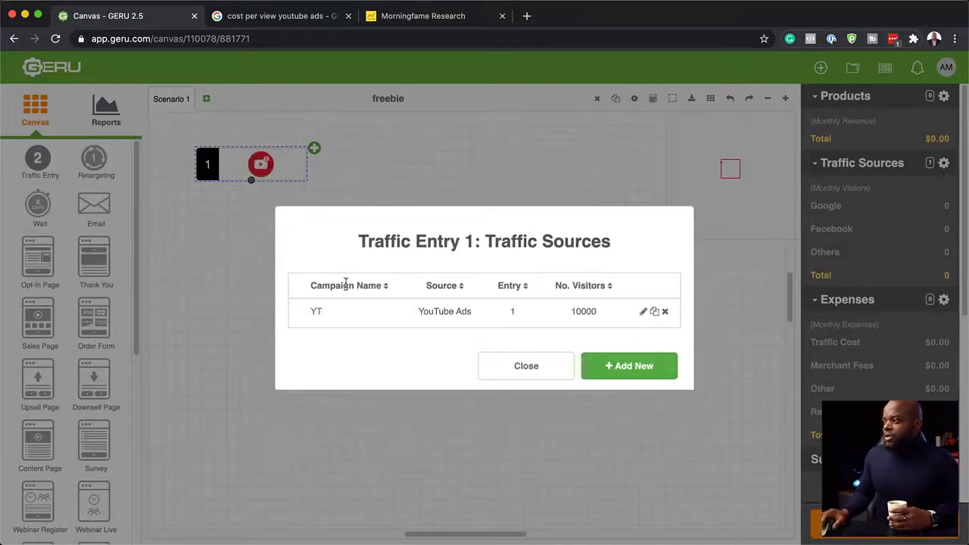
pyautogui.click(545, 370)
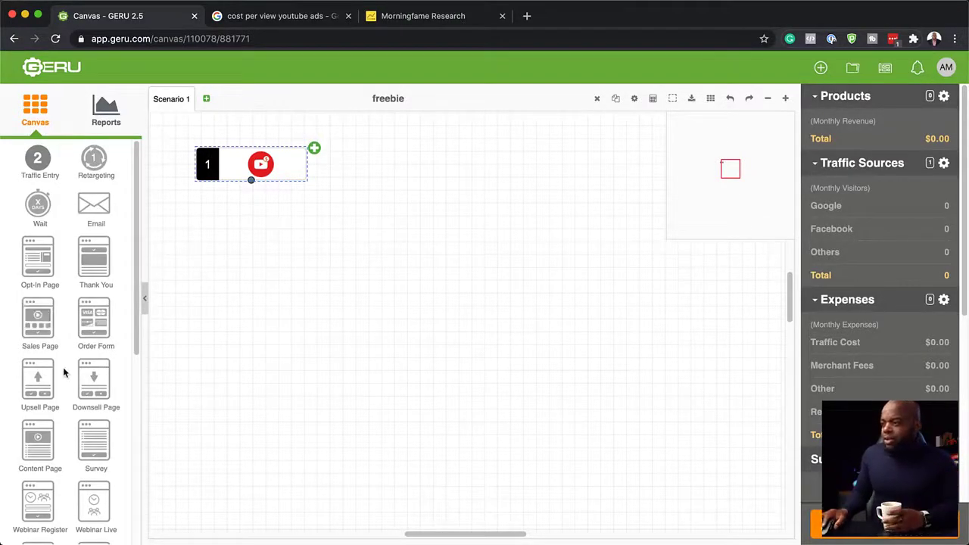
# - Add a Content Page below the YouTube entry, connect them, and try adding an Upsell Page
pyautogui.moveTo(42, 442); pyautogui.dragTo(269, 251)
pyautogui.moveTo(257, 312); pyautogui.dragTo(245, 295)
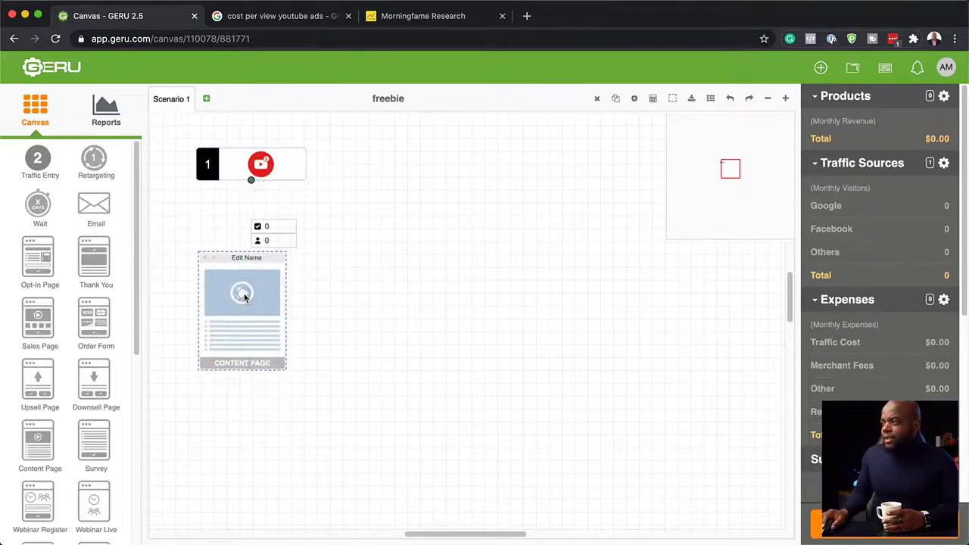
pyautogui.moveTo(251, 180); pyautogui.dragTo(267, 295)
pyautogui.moveTo(251, 181); pyautogui.dragTo(271, 317)
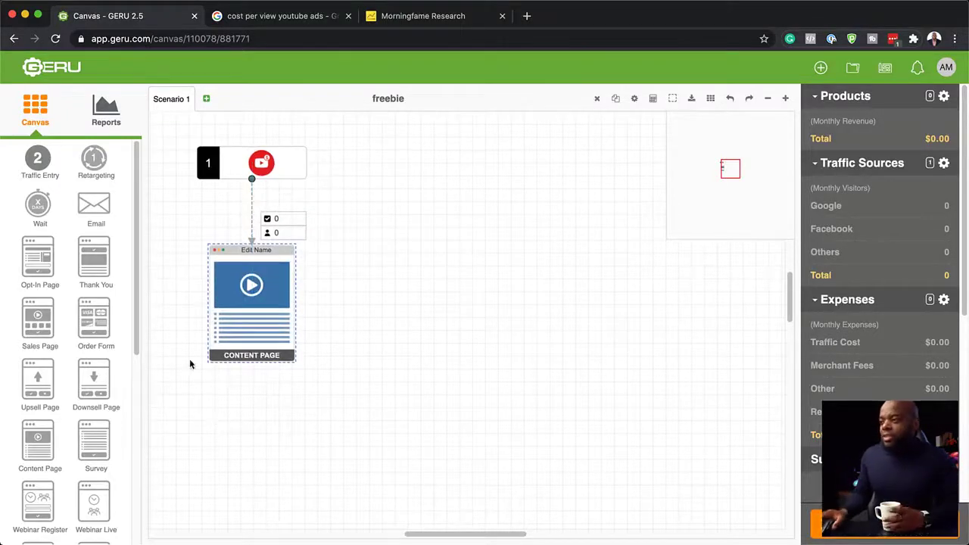
pyautogui.moveTo(40, 386); pyautogui.dragTo(378, 301)
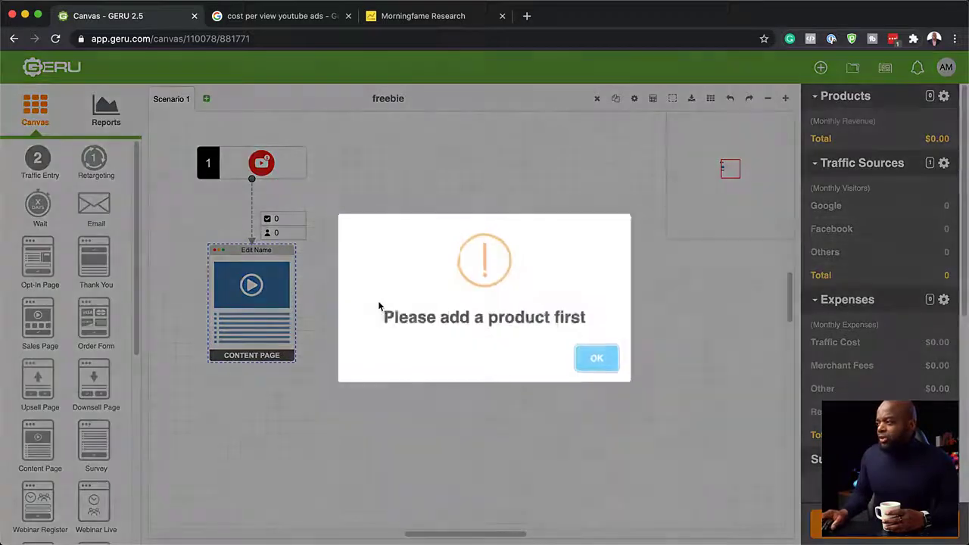
# - Dismiss the warning and start a new product named 'Web design course'
pyautogui.click(604, 363)
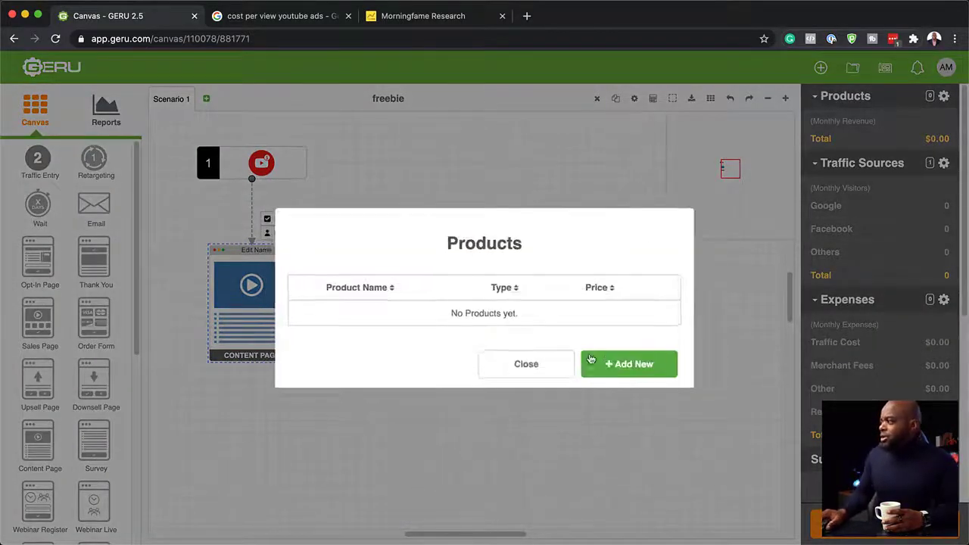
pyautogui.click(638, 367)
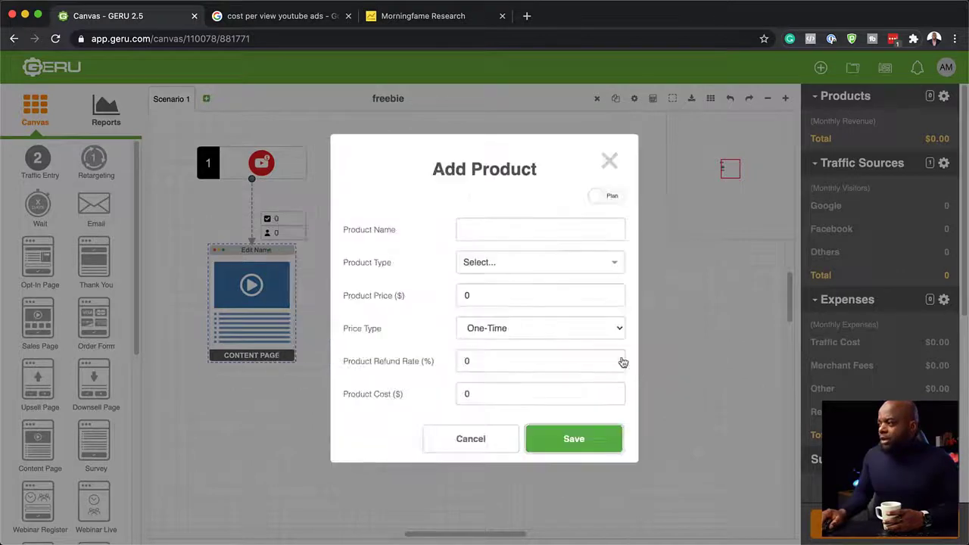
pyautogui.click(501, 230)
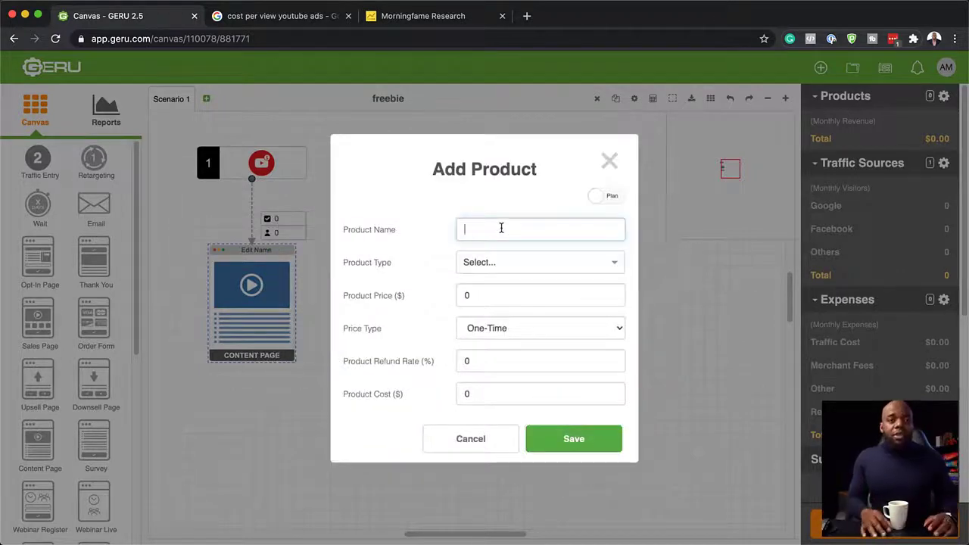
pyautogui.write('Wed des')
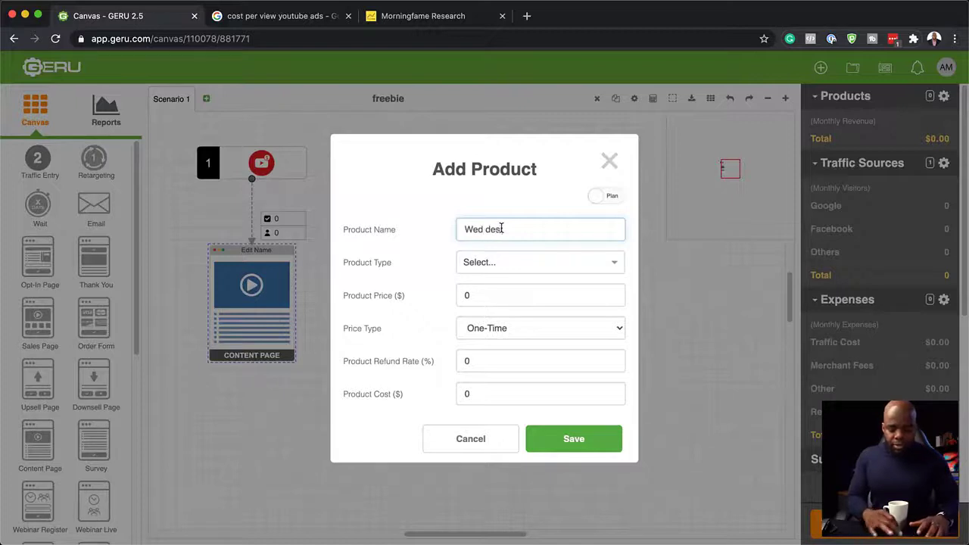
pyautogui.write('ign course')
pyautogui.press('Left')
pyautogui.press('Left')
pyautogui.press('Left')
pyautogui.press('Left')
pyautogui.press('Left')
pyautogui.press('Left')
pyautogui.press('Left')
pyautogui.press('Left')
pyautogui.press('Left')
pyautogui.press('Left')
pyautogui.press('Left')
pyautogui.press('Left')
pyautogui.press('Left')
pyautogui.press('Left')
pyautogui.press('BackSpace')
pyautogui.write('b')
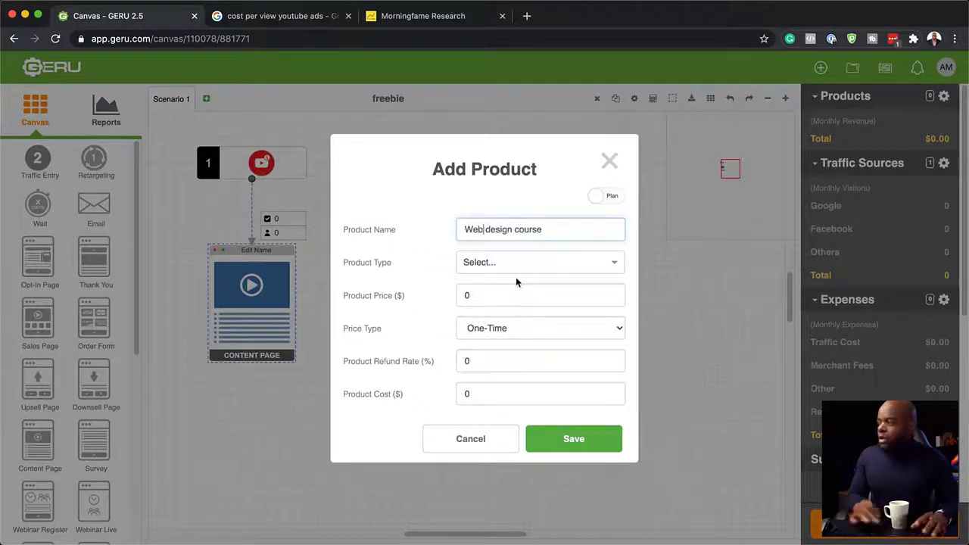
# - Make the product an Online Course priced at 197 and save it
pyautogui.click(496, 263)
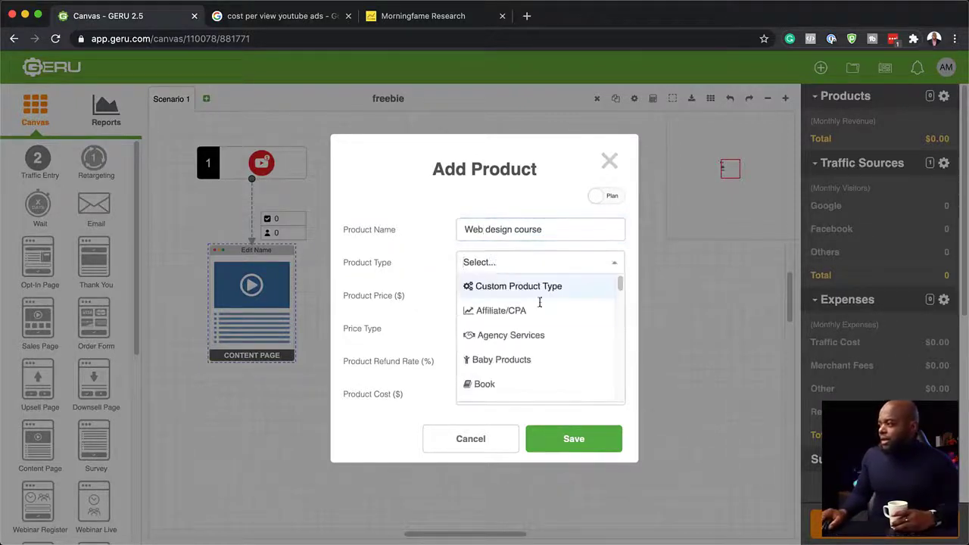
pyautogui.scroll(-3, 541, 353)
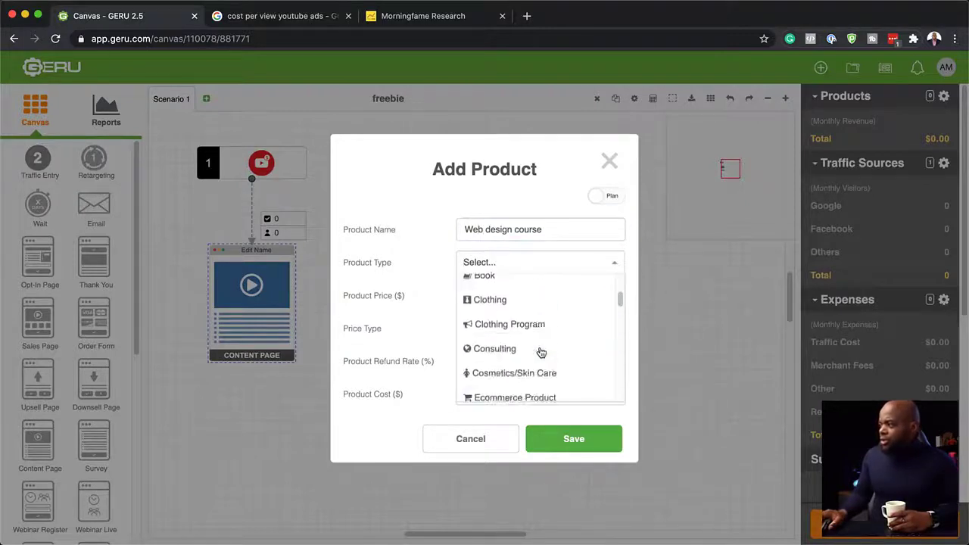
pyautogui.scroll(-4, 540, 353)
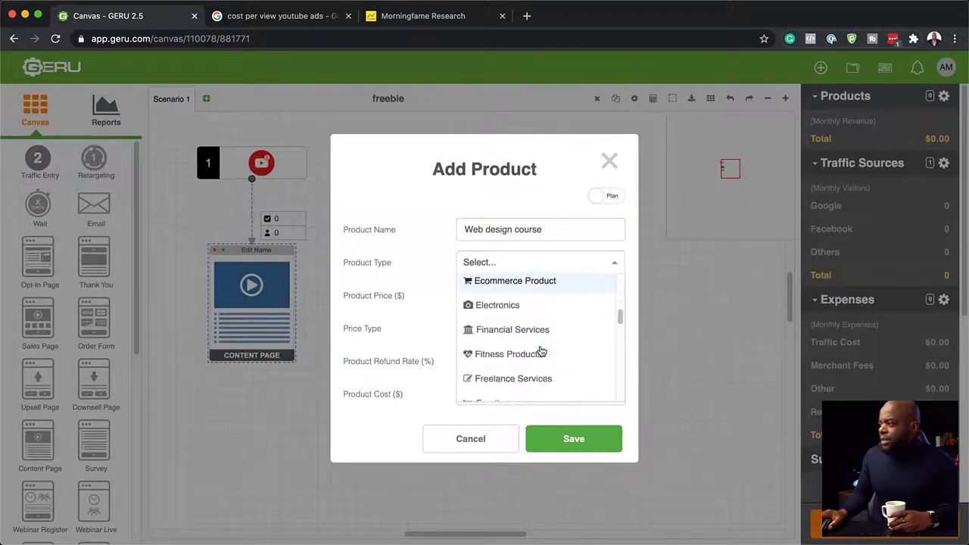
pyautogui.scroll(-5, 541, 353)
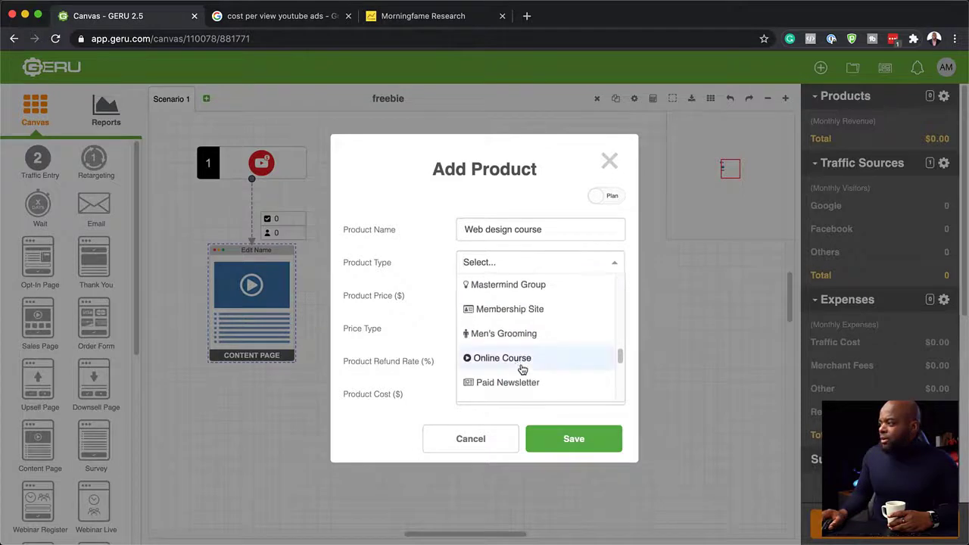
pyautogui.click(521, 368)
pyautogui.click(475, 296)
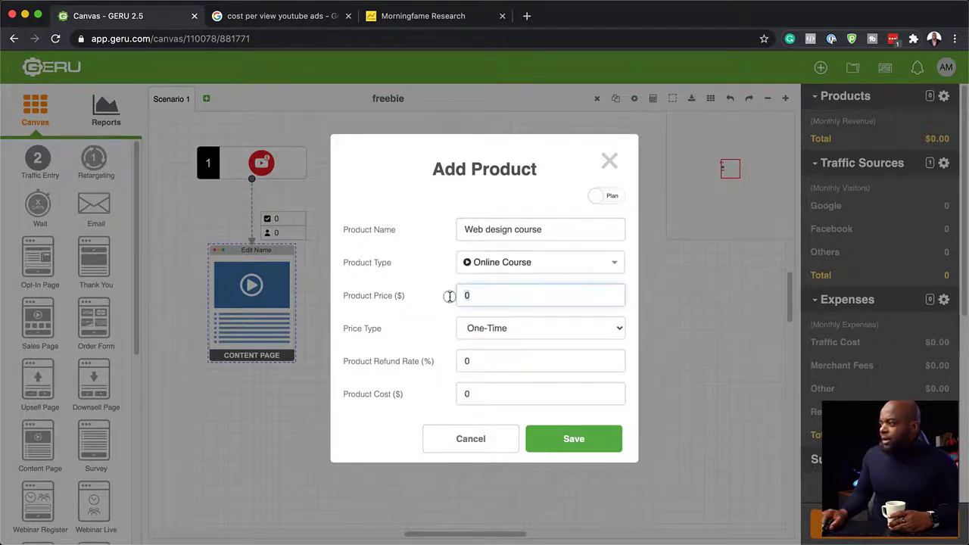
pyautogui.write('197')
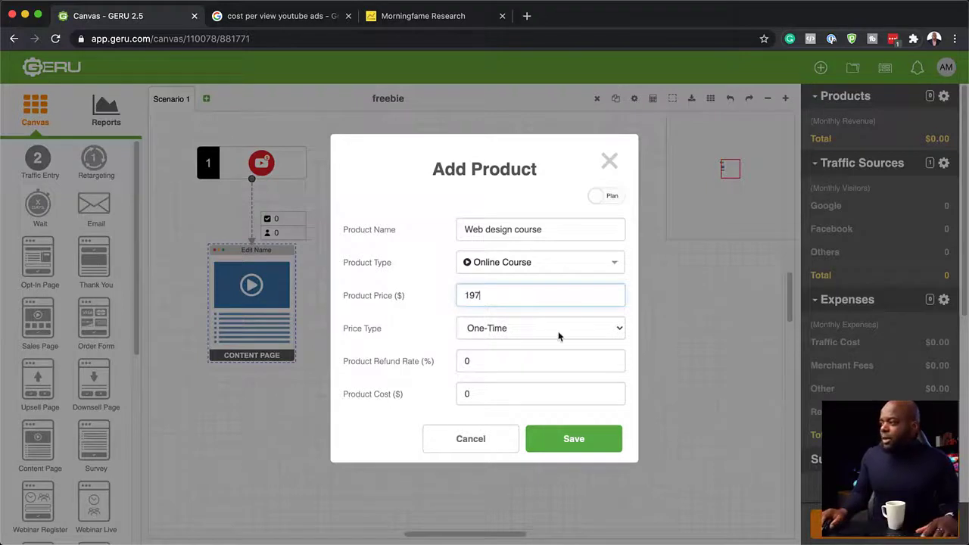
pyautogui.click(477, 361)
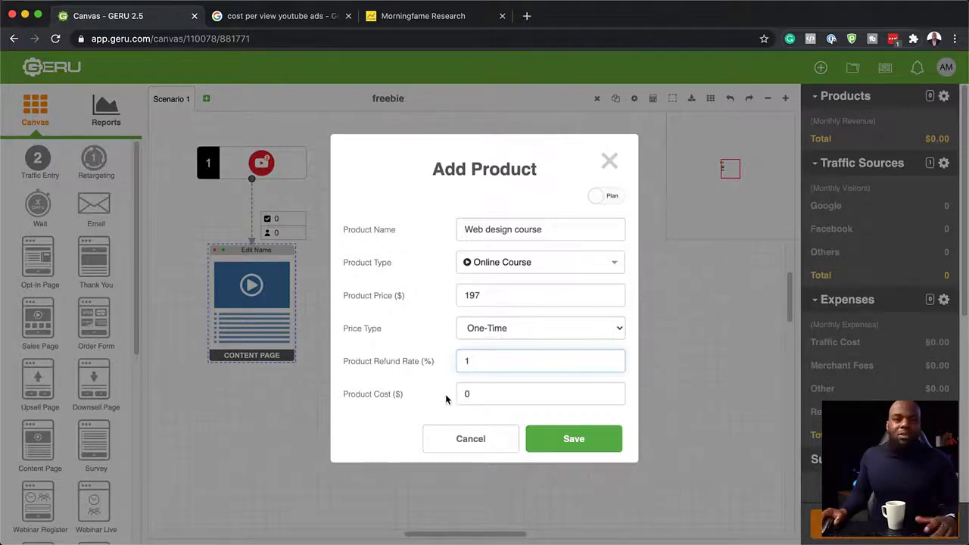
pyautogui.click(587, 447)
pyautogui.click(586, 447)
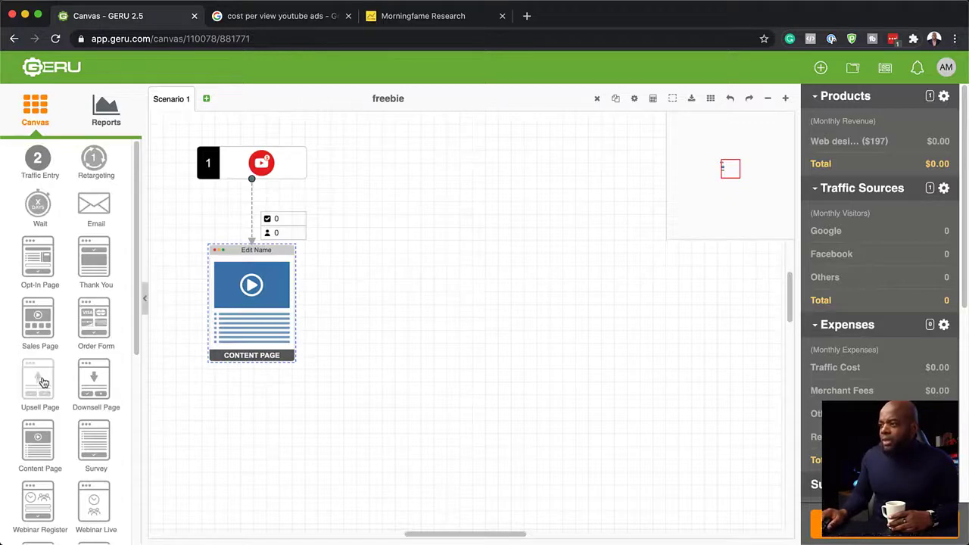
# - Add an Upsell Page right of the content page, then an Order Form after it
pyautogui.moveTo(43, 382); pyautogui.dragTo(376, 285)
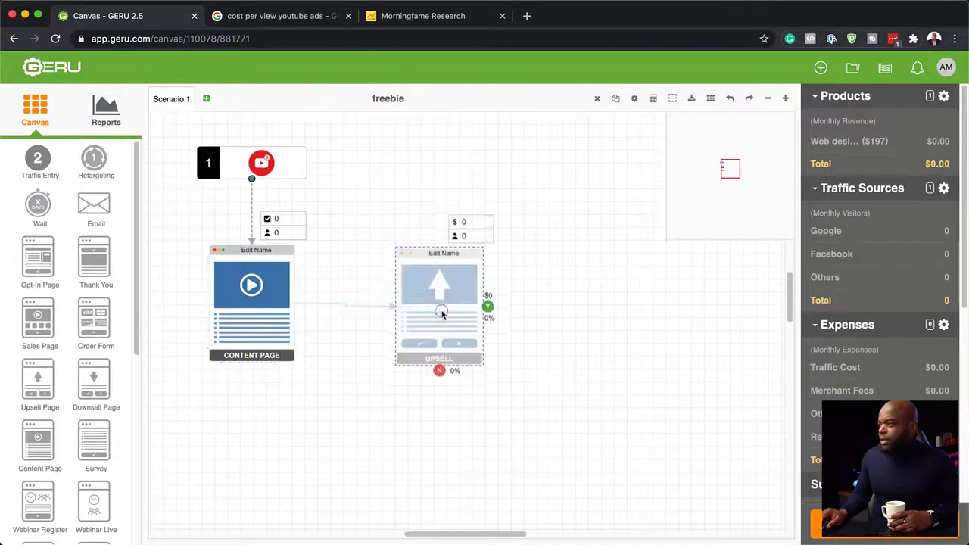
pyautogui.moveTo(442, 314); pyautogui.dragTo(443, 317)
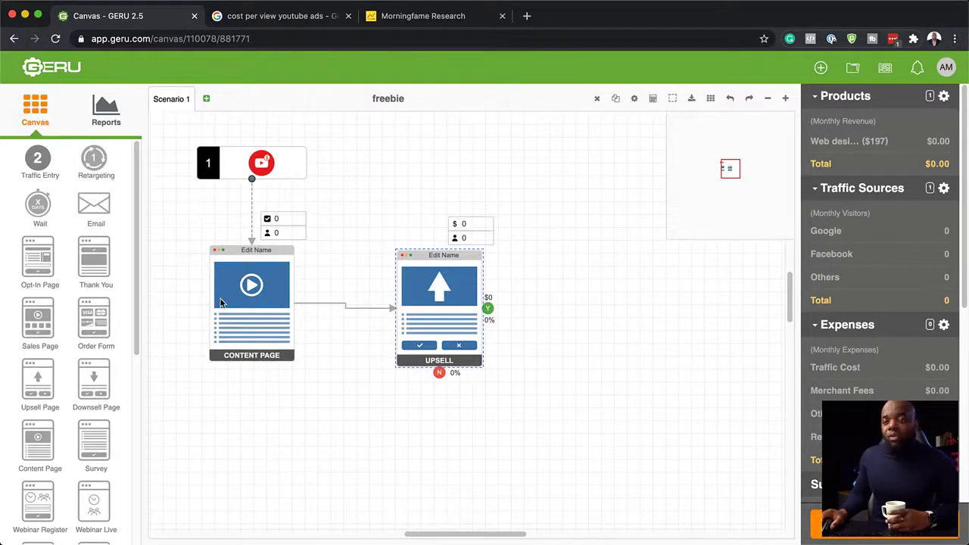
pyautogui.moveTo(455, 290)
pyautogui.mouseDown()
pyautogui.moveTo(437, 275)
pyautogui.moveTo(449, 285)
pyautogui.mouseUp()
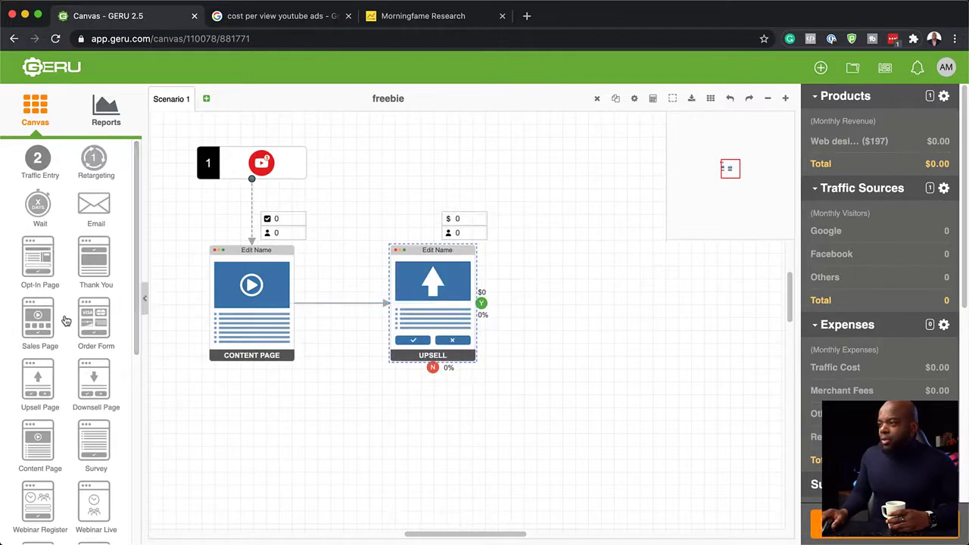
pyautogui.moveTo(95, 327); pyautogui.dragTo(569, 303)
# - Add a Thank You Page after the order form and space the four pages evenly
pyautogui.moveTo(95, 267); pyautogui.dragTo(685, 304)
pyautogui.moveTo(685, 306); pyautogui.dragTo(711, 308)
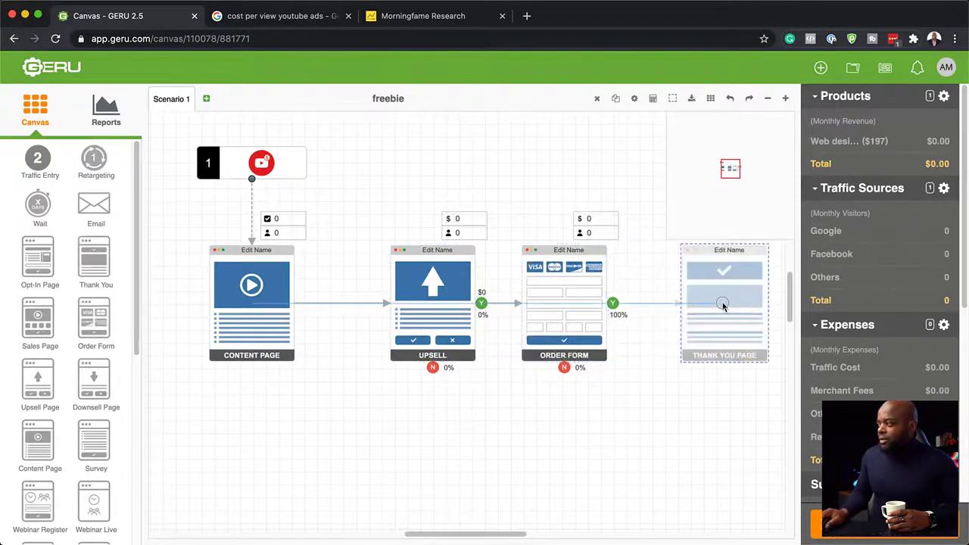
pyautogui.moveTo(435, 314); pyautogui.dragTo(383, 314)
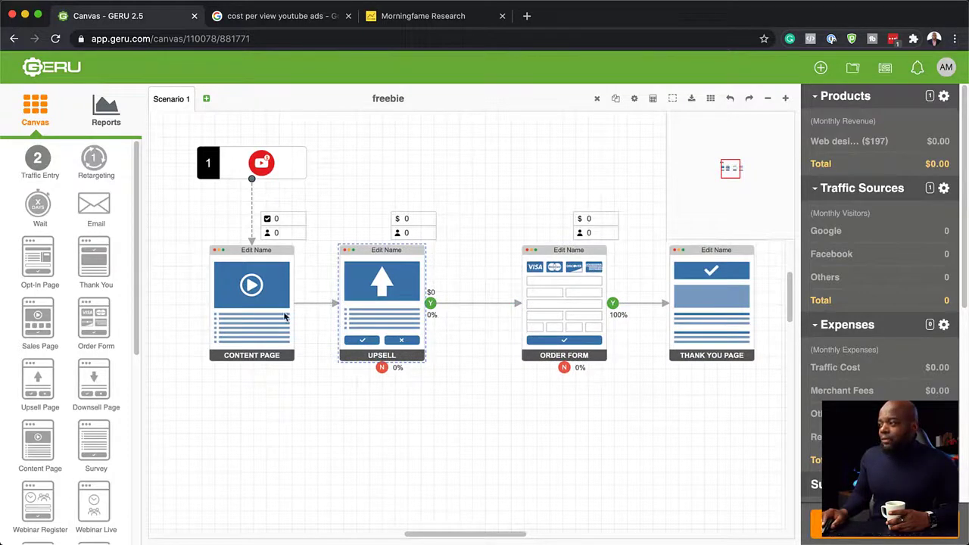
pyautogui.moveTo(388, 289); pyautogui.dragTo(378, 289)
pyautogui.moveTo(558, 309); pyautogui.dragTo(505, 309)
pyautogui.moveTo(687, 305); pyautogui.dragTo(648, 307)
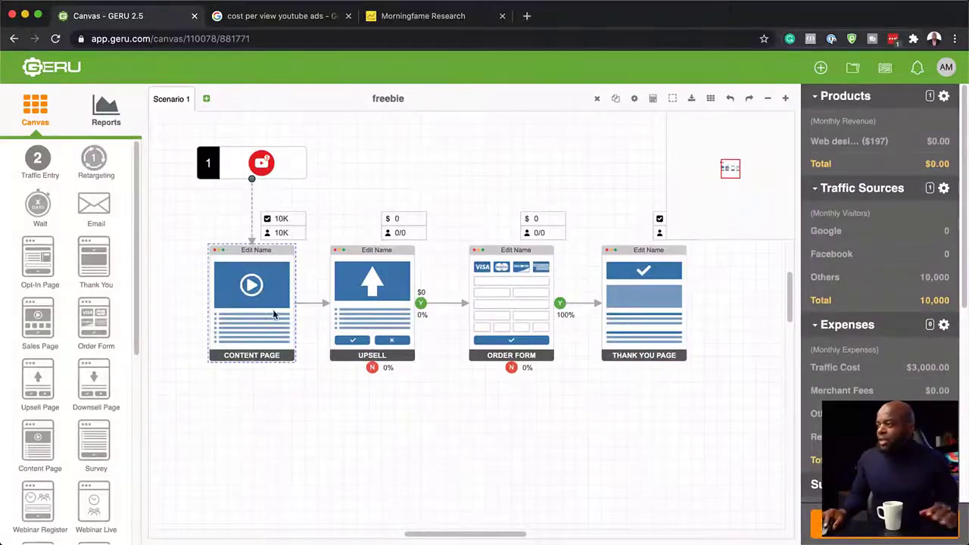
# - Turn on the Content Page call-to-action with a 6% conversion rate
pyautogui.doubleClick(256, 352)
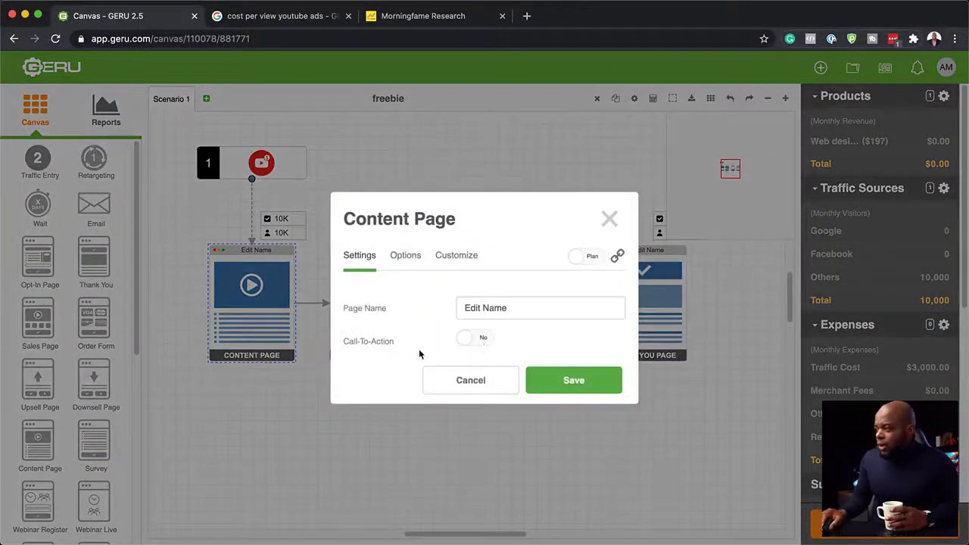
pyautogui.click(475, 340)
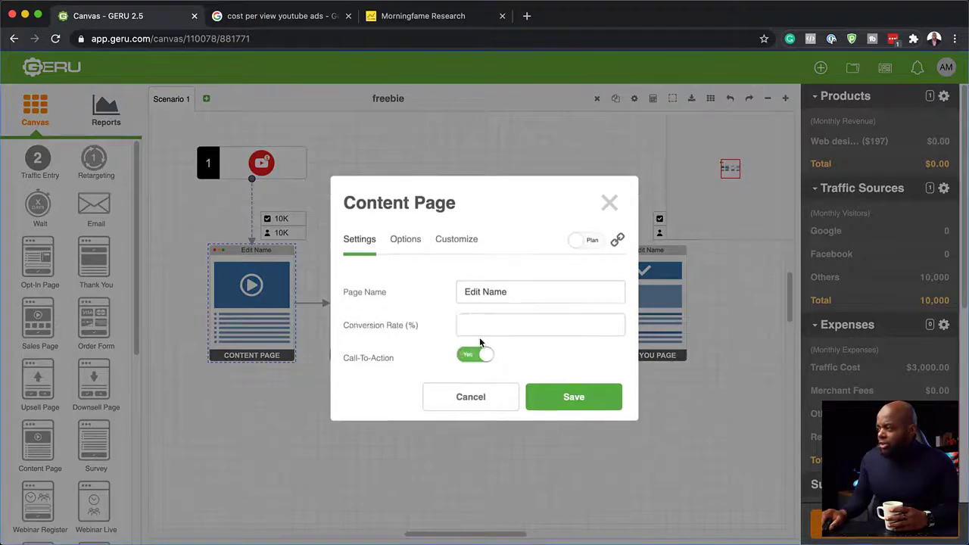
pyautogui.click(464, 324)
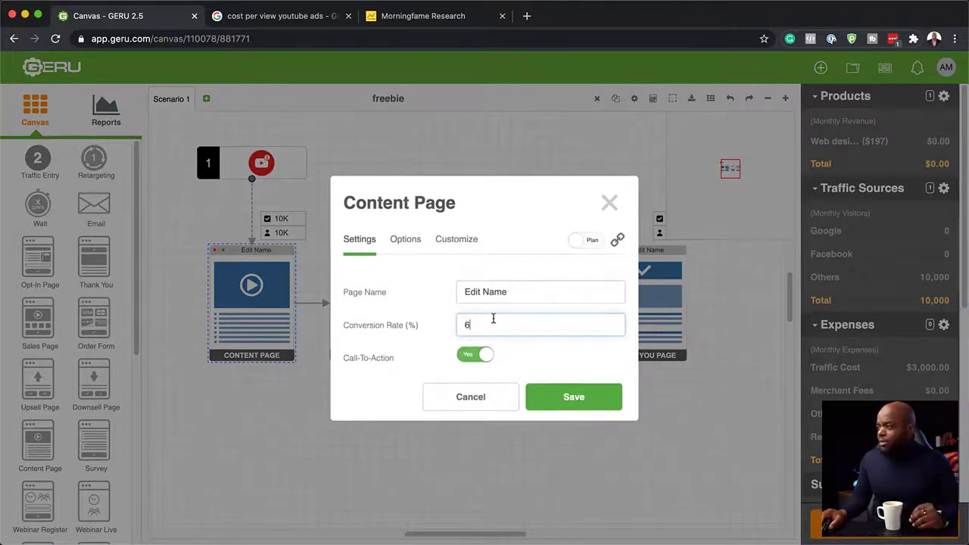
pyautogui.click(585, 401)
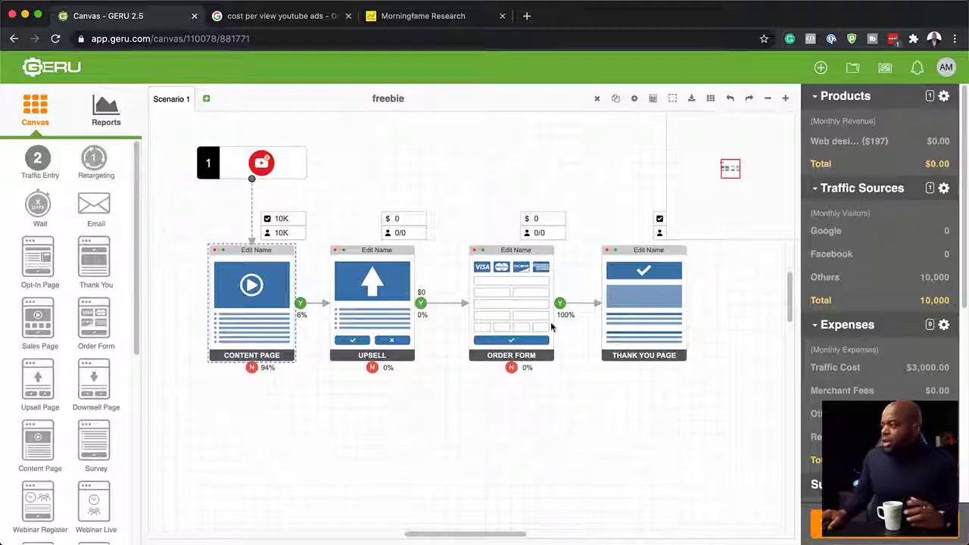
# - Give the Upsell page a 2% sales conversion on Web design course ($197)
pyautogui.click(461, 312)
pyautogui.click(487, 308)
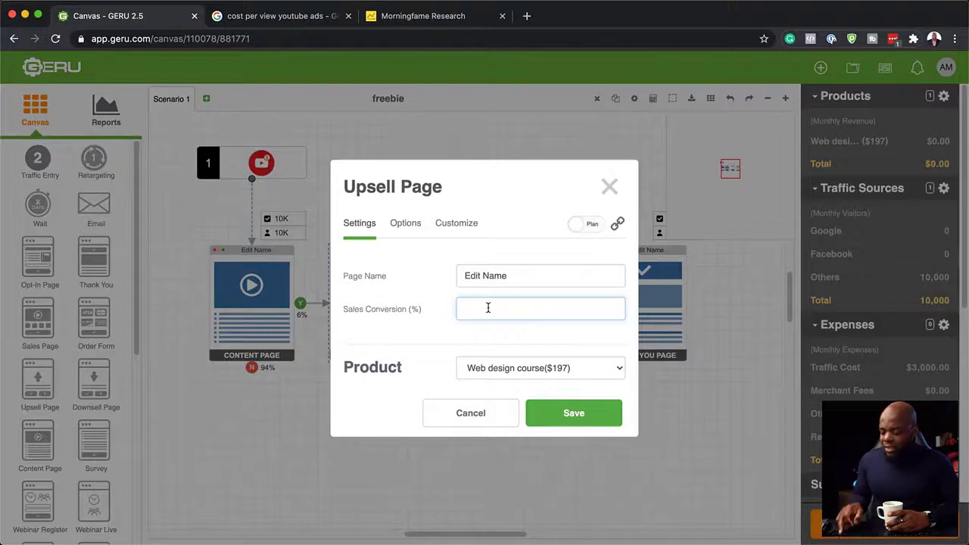
pyautogui.write('2')
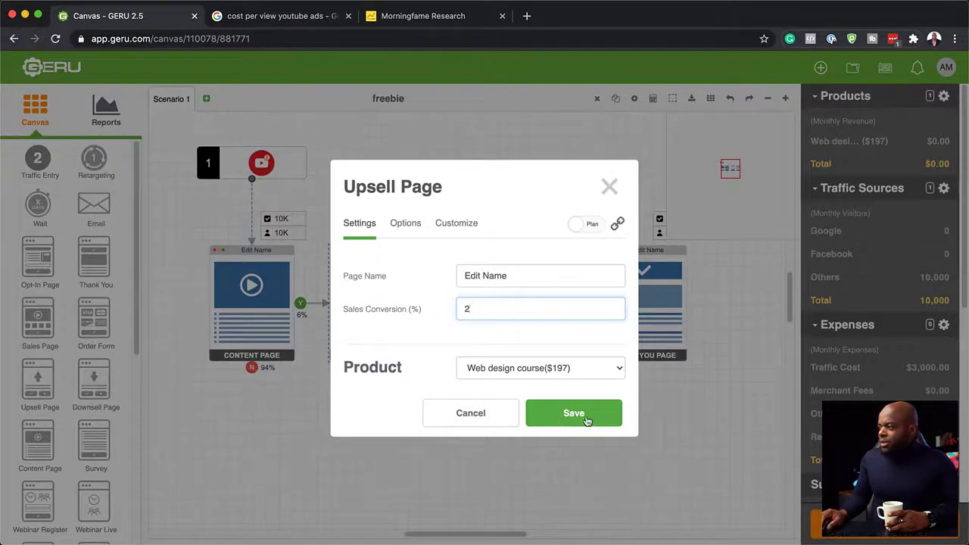
pyautogui.click(572, 416)
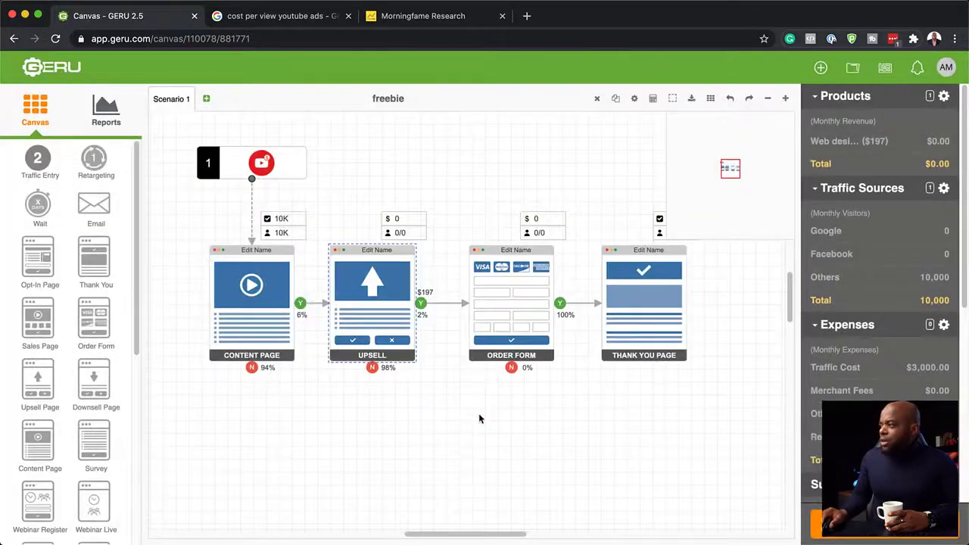
# - Save the Order Form at 100% checkout rate, yielding 12 orders and $2,364.00 revenue
pyautogui.doubleClick(508, 295)
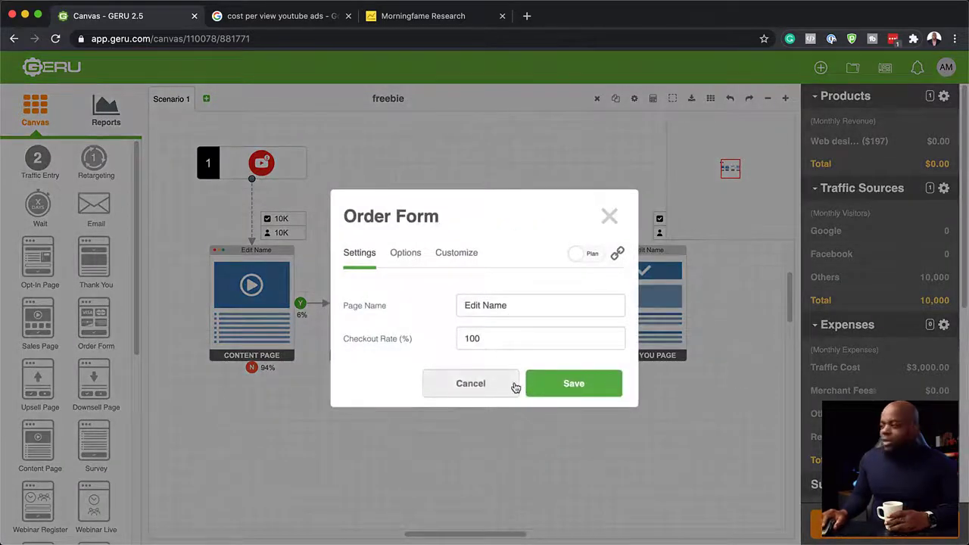
pyautogui.click(575, 388)
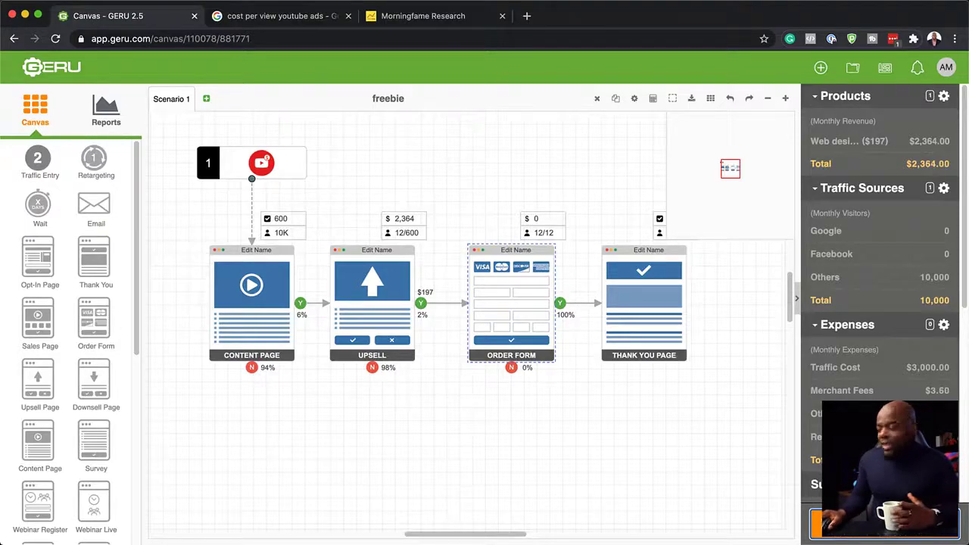
pyautogui.scroll(-1, 878, 303)
pyautogui.scroll(-5, 878, 302)
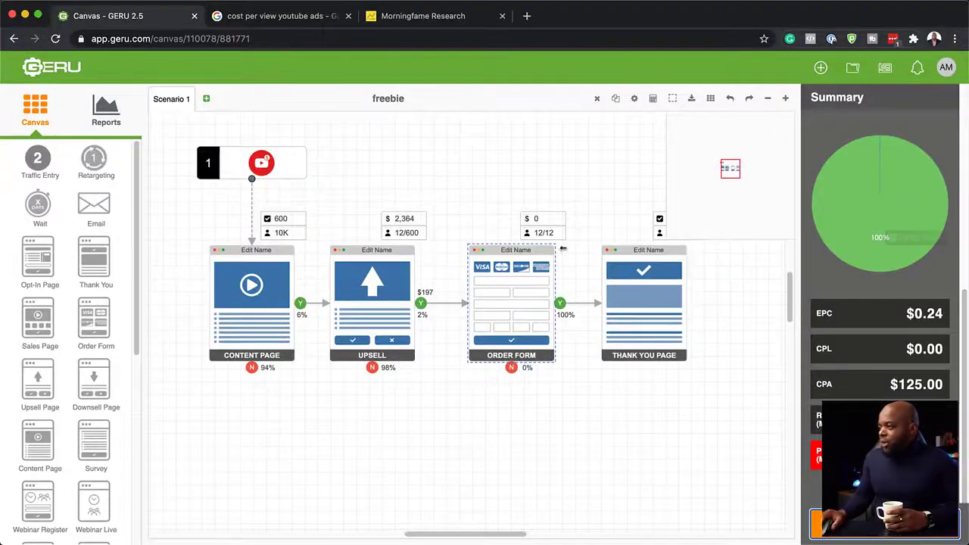
pyautogui.scroll(2, 648, 420)
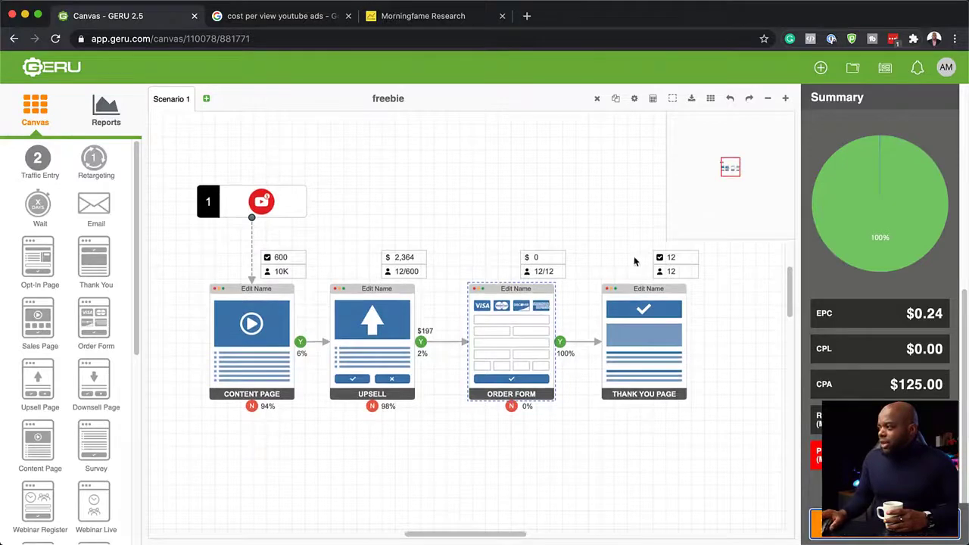
pyautogui.scroll(5, 872, 198)
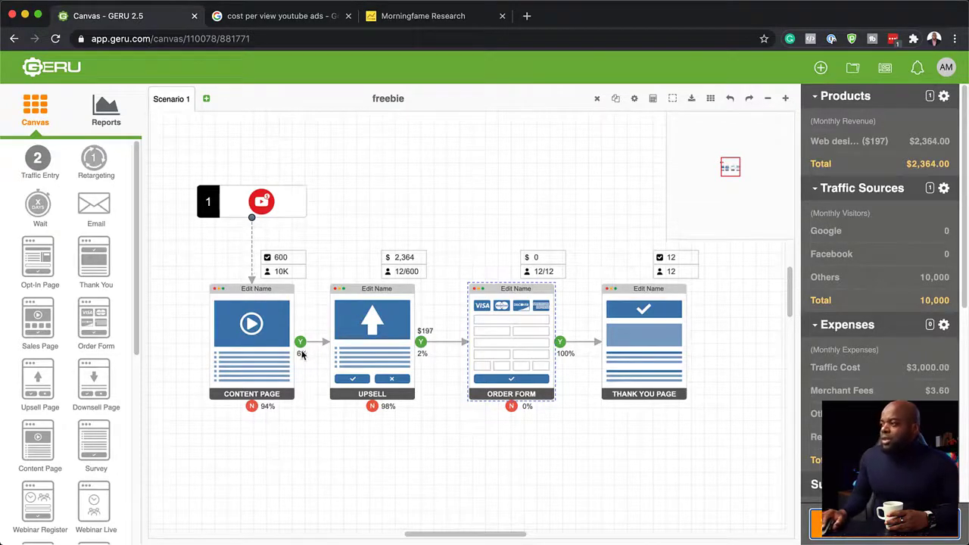
# - Change the Content Page conversion rate from 6% to 50%
pyautogui.doubleClick(260, 329)
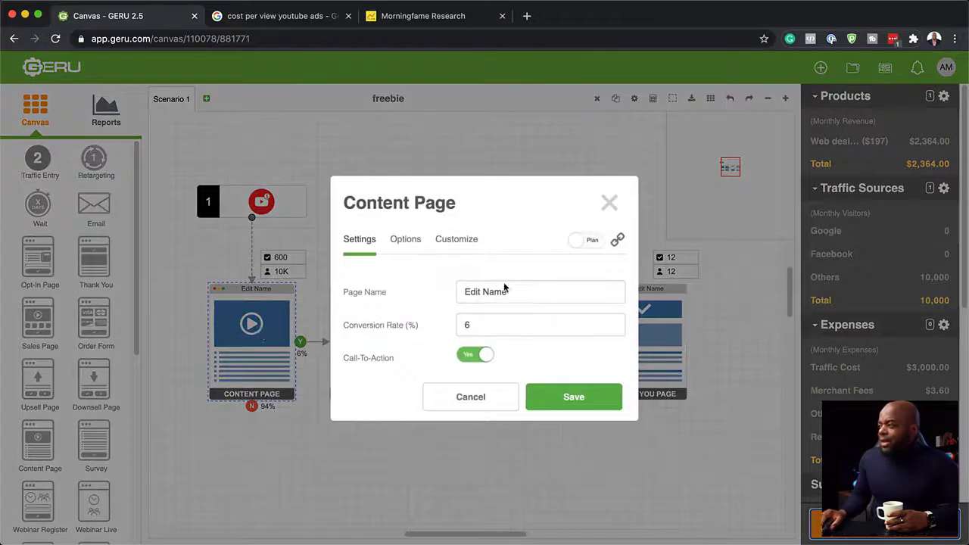
pyautogui.click(474, 324)
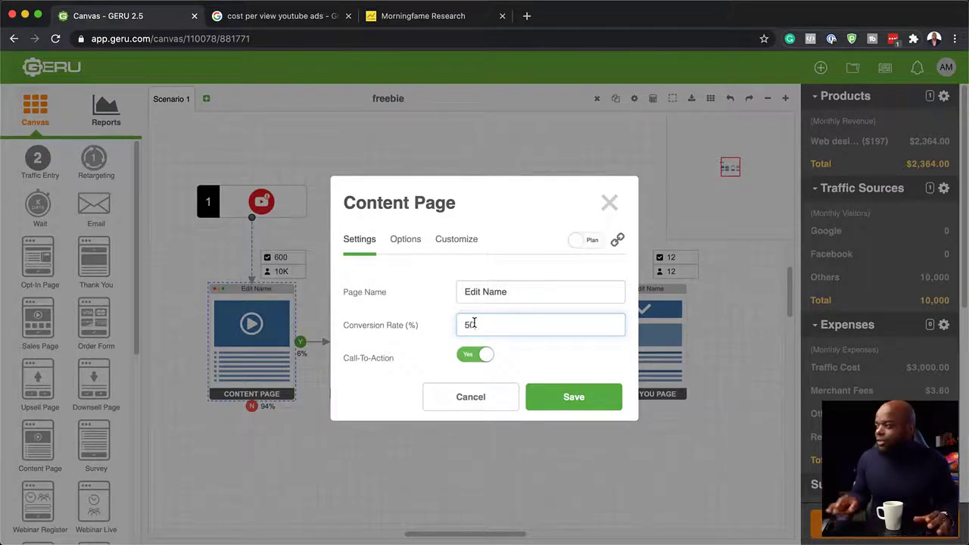
pyautogui.click(556, 397)
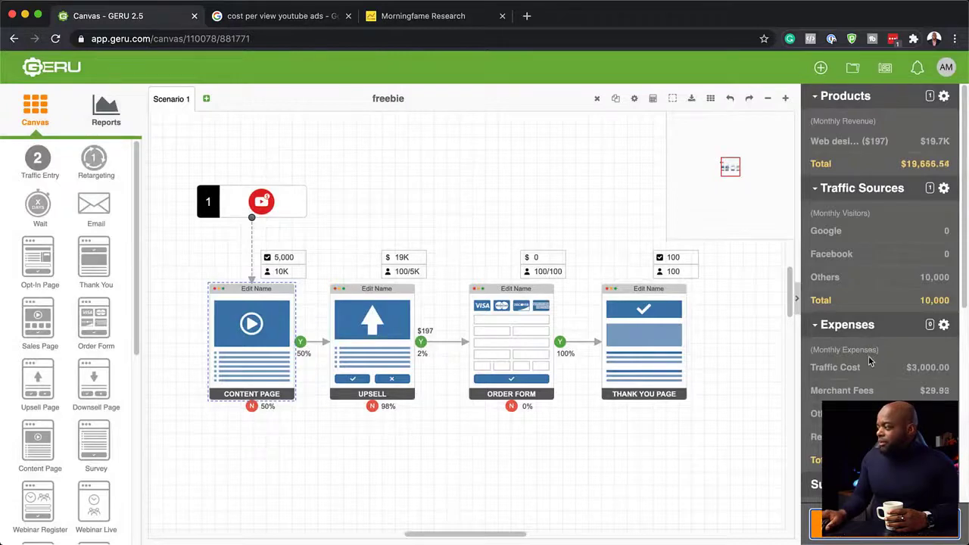
pyautogui.scroll(-5, 869, 362)
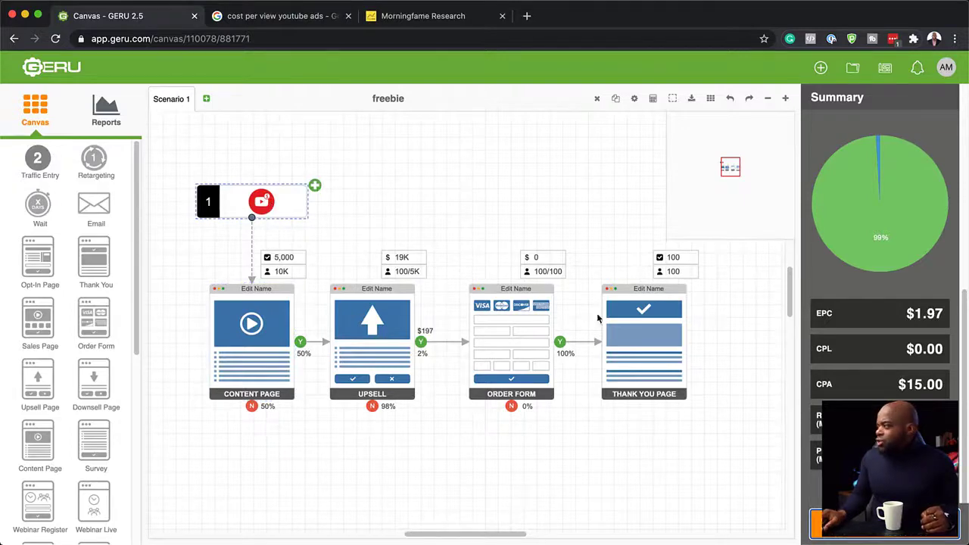
pyautogui.scroll(5, 878, 302)
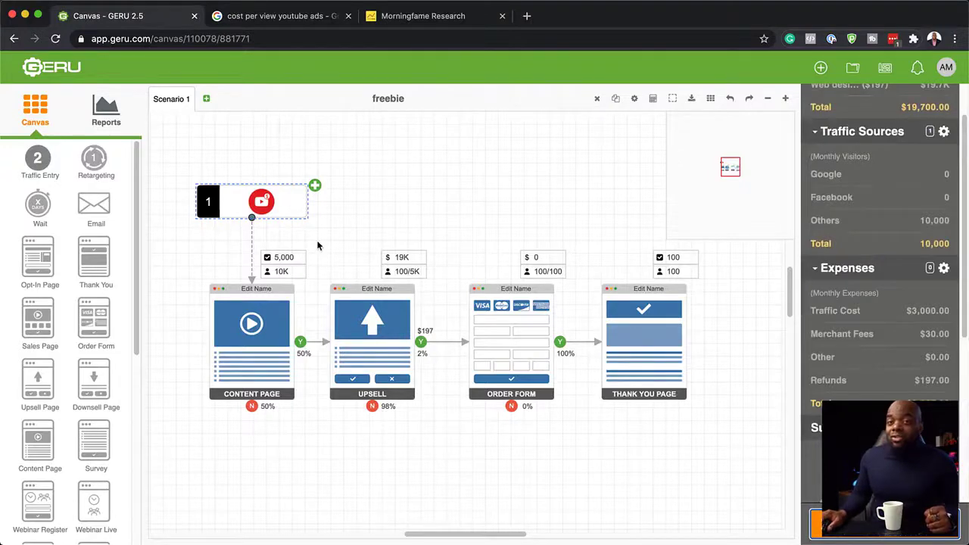
# - Change the YT YouTube Ads traffic source to 5000 monthly visitors and save it
pyautogui.click(277, 200)
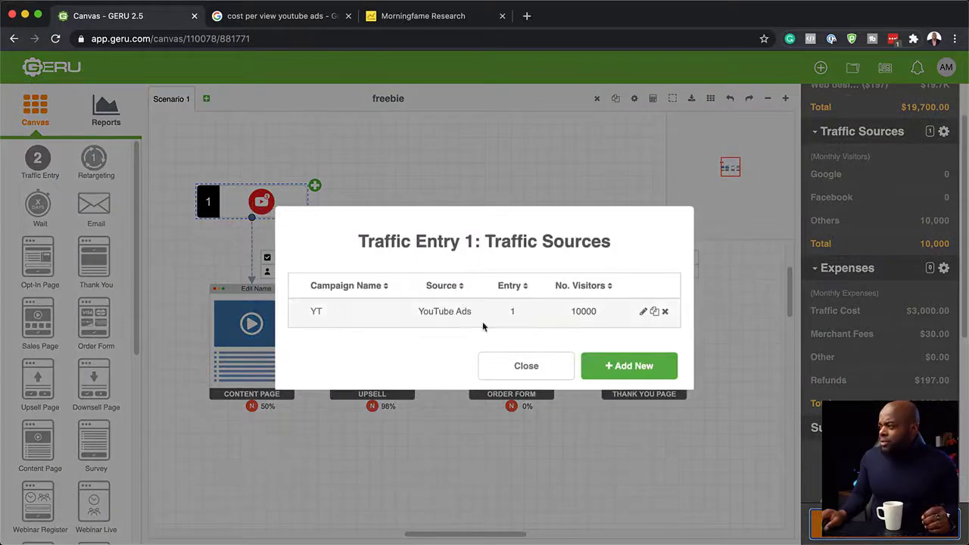
pyautogui.click(315, 315)
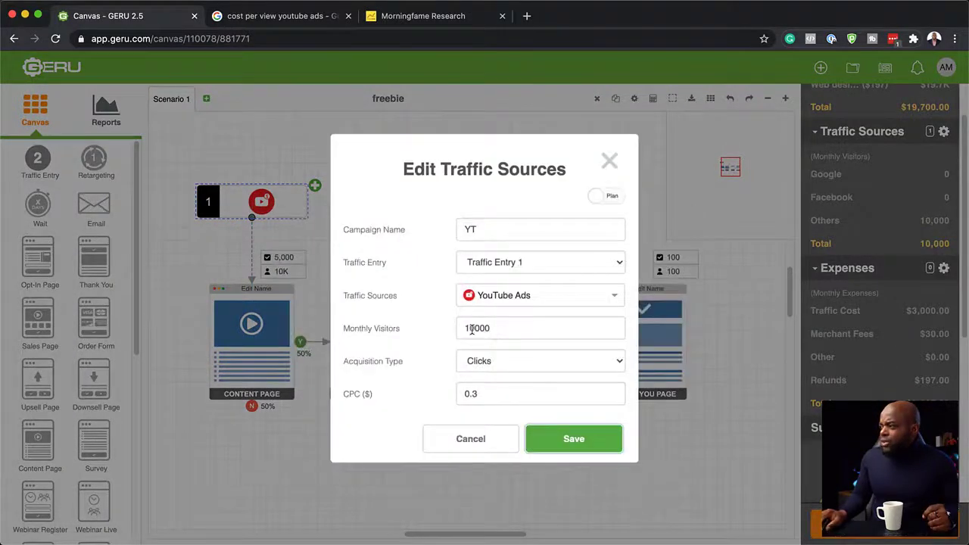
pyautogui.moveTo(499, 329); pyautogui.dragTo(427, 323)
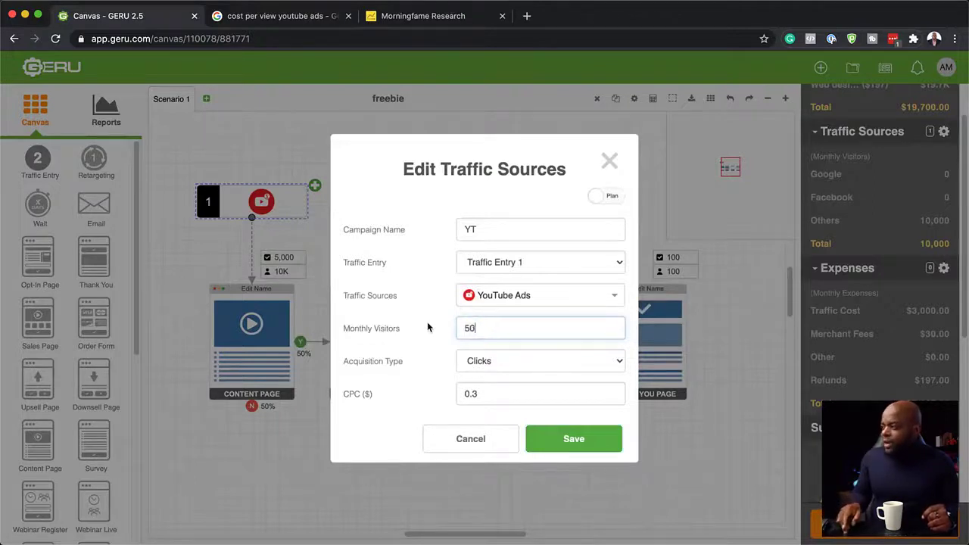
pyautogui.click(576, 439)
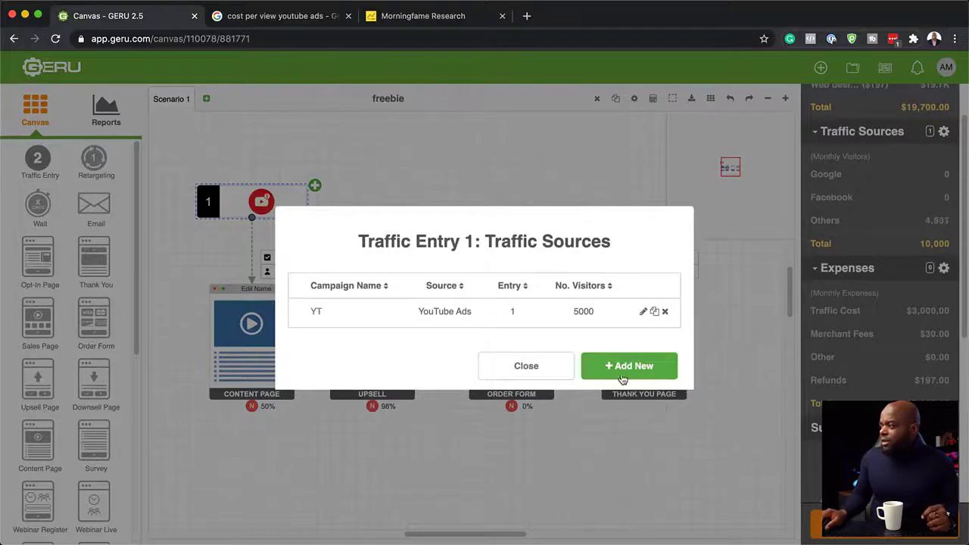
pyautogui.click(558, 372)
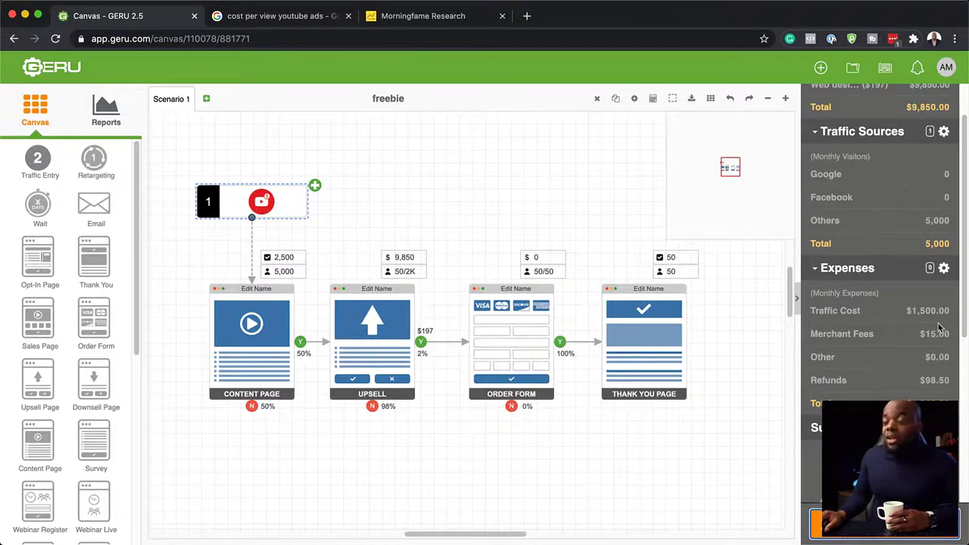
pyautogui.scroll(-5, 938, 327)
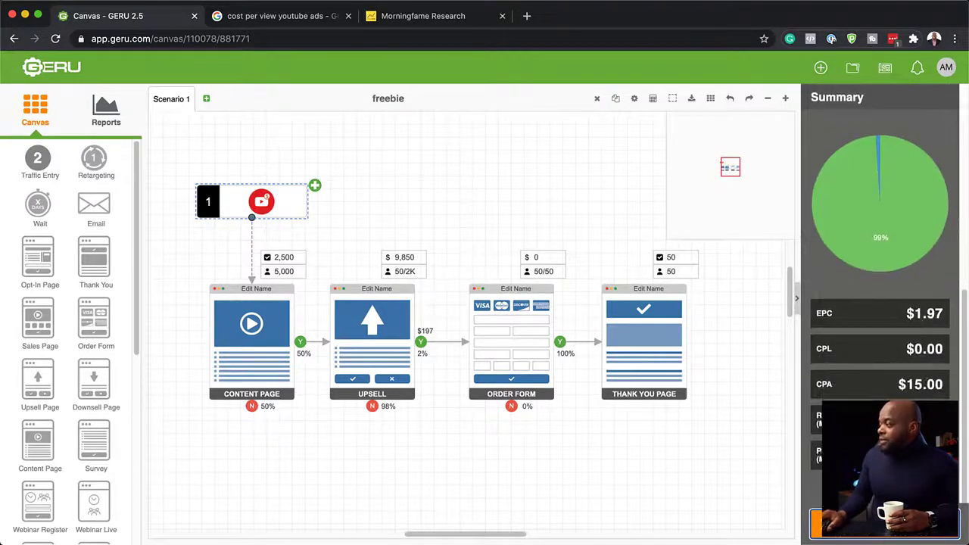